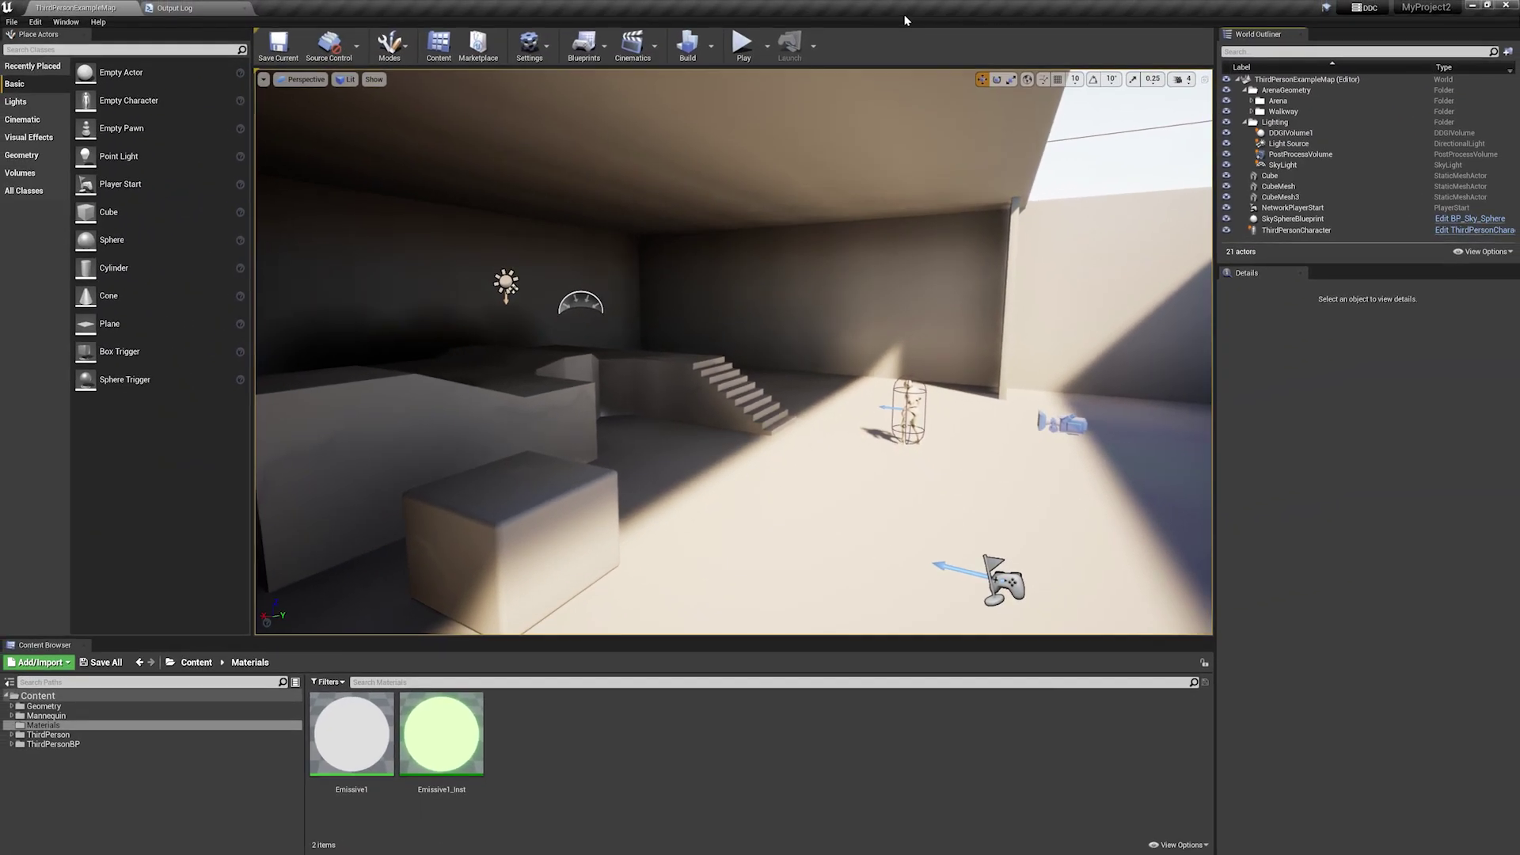
Step: Test-play the level with Alt+P, running the character forward and jumping onto the stairs
{"action": "key", "text": "alt+p"}
{"action": "key", "text": "w"}
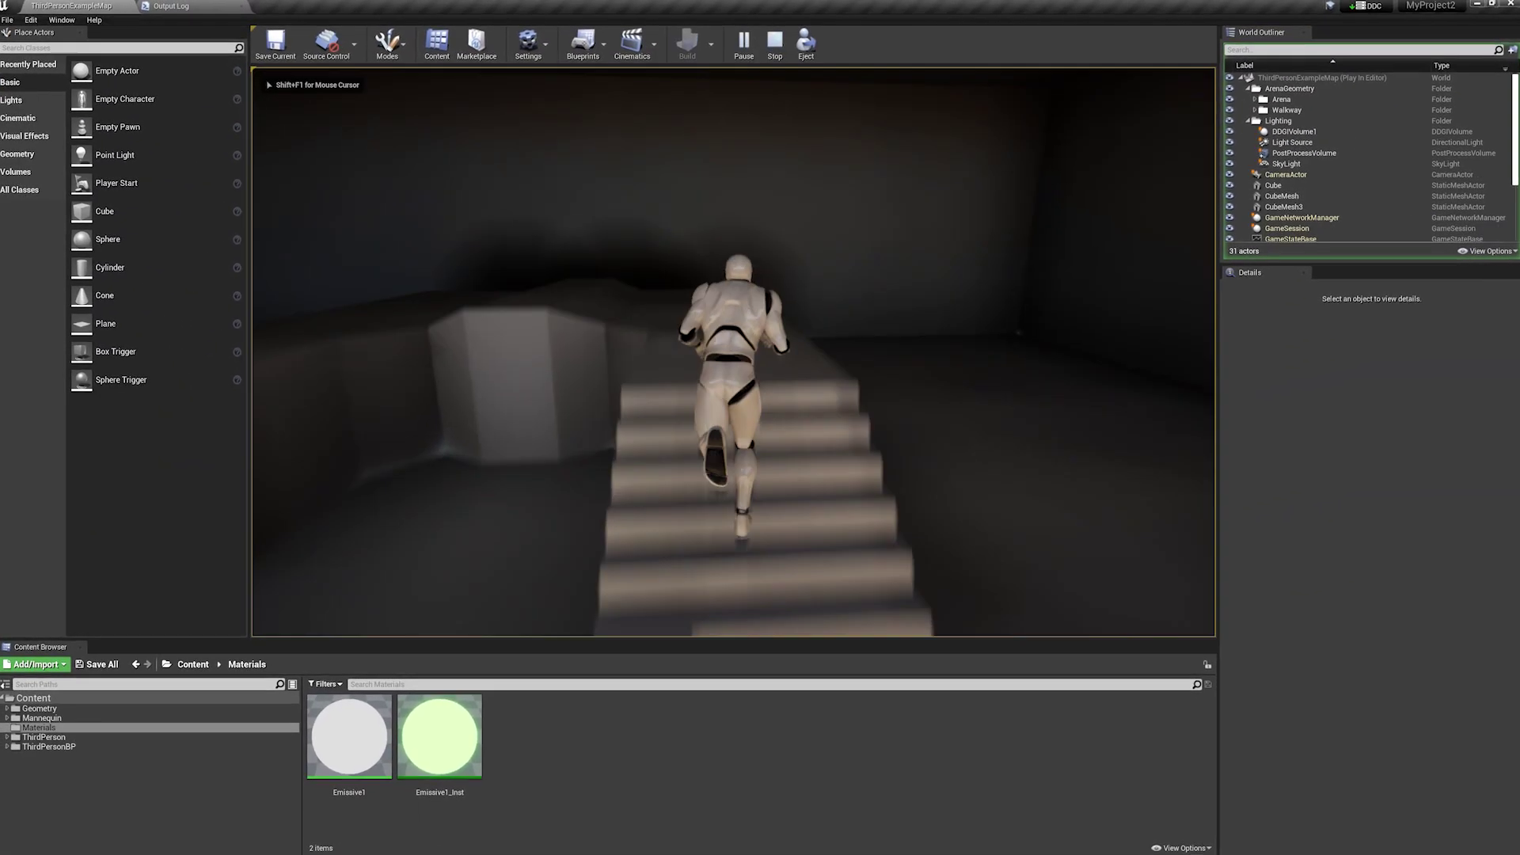
{"action": "key", "text": "space"}
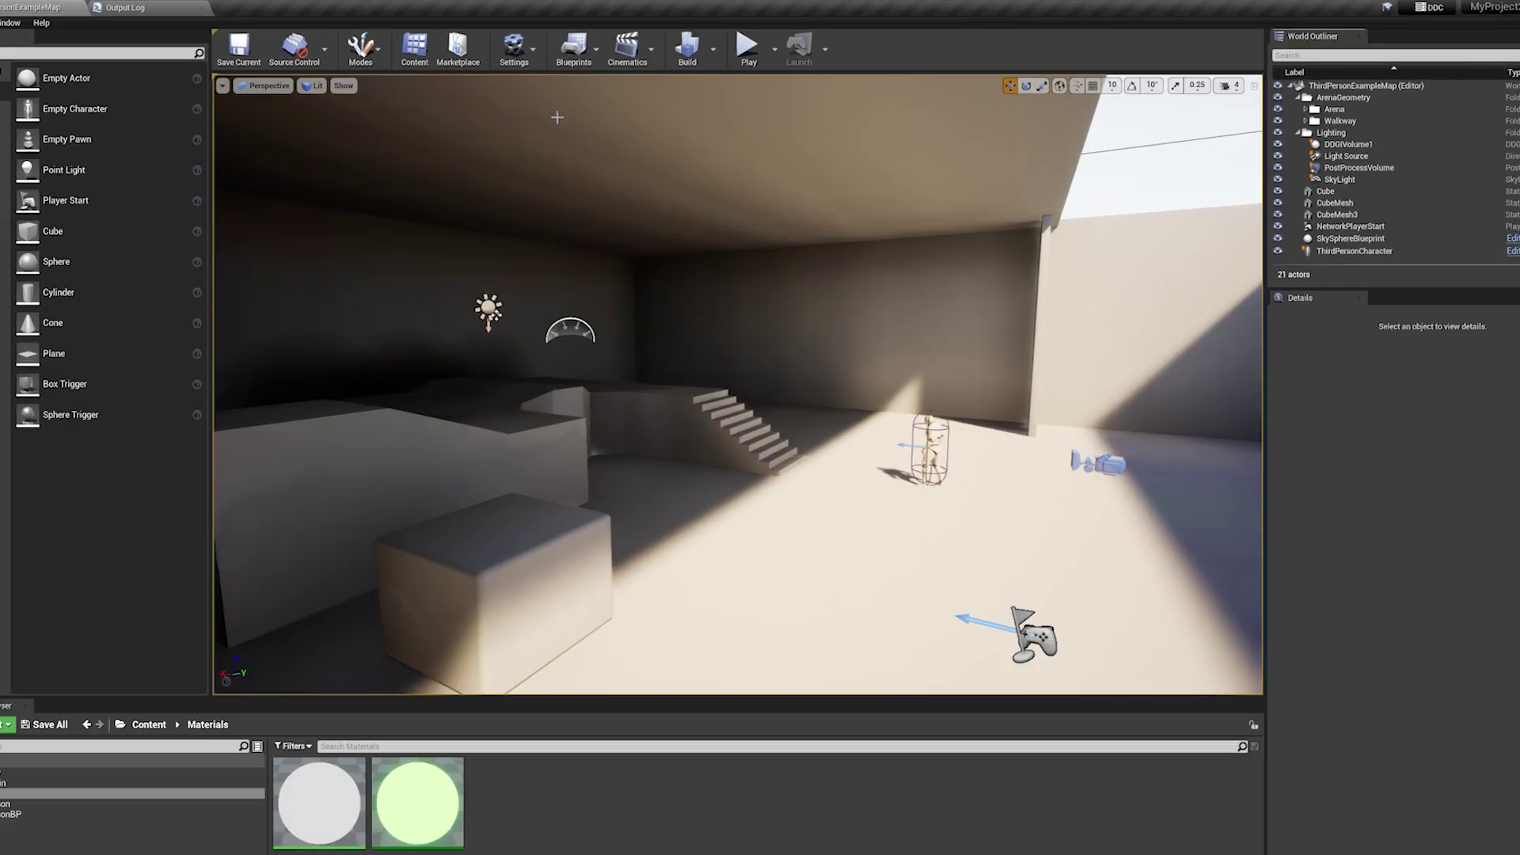
Step: Search the Plugins browser for 'nvidia', enable the NVIDIA Reflex plugin, and close the browser
{"action": "left_click", "coordinate": [529, 44]}
{"action": "left_click", "coordinate": [440, 180]}
{"action": "type", "text": "nvidi"}
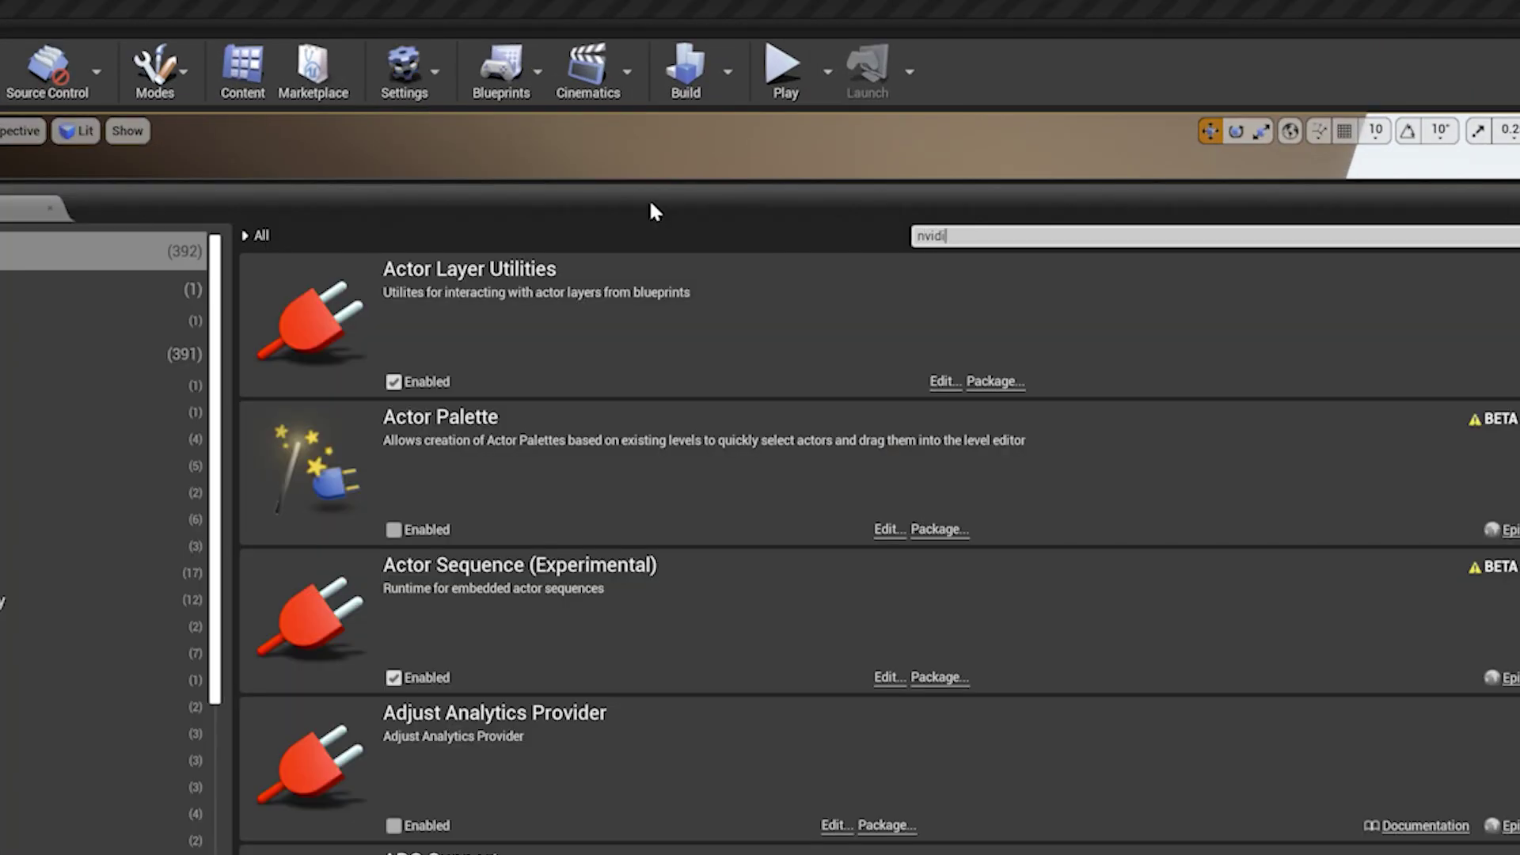
{"action": "type", "text": "a"}
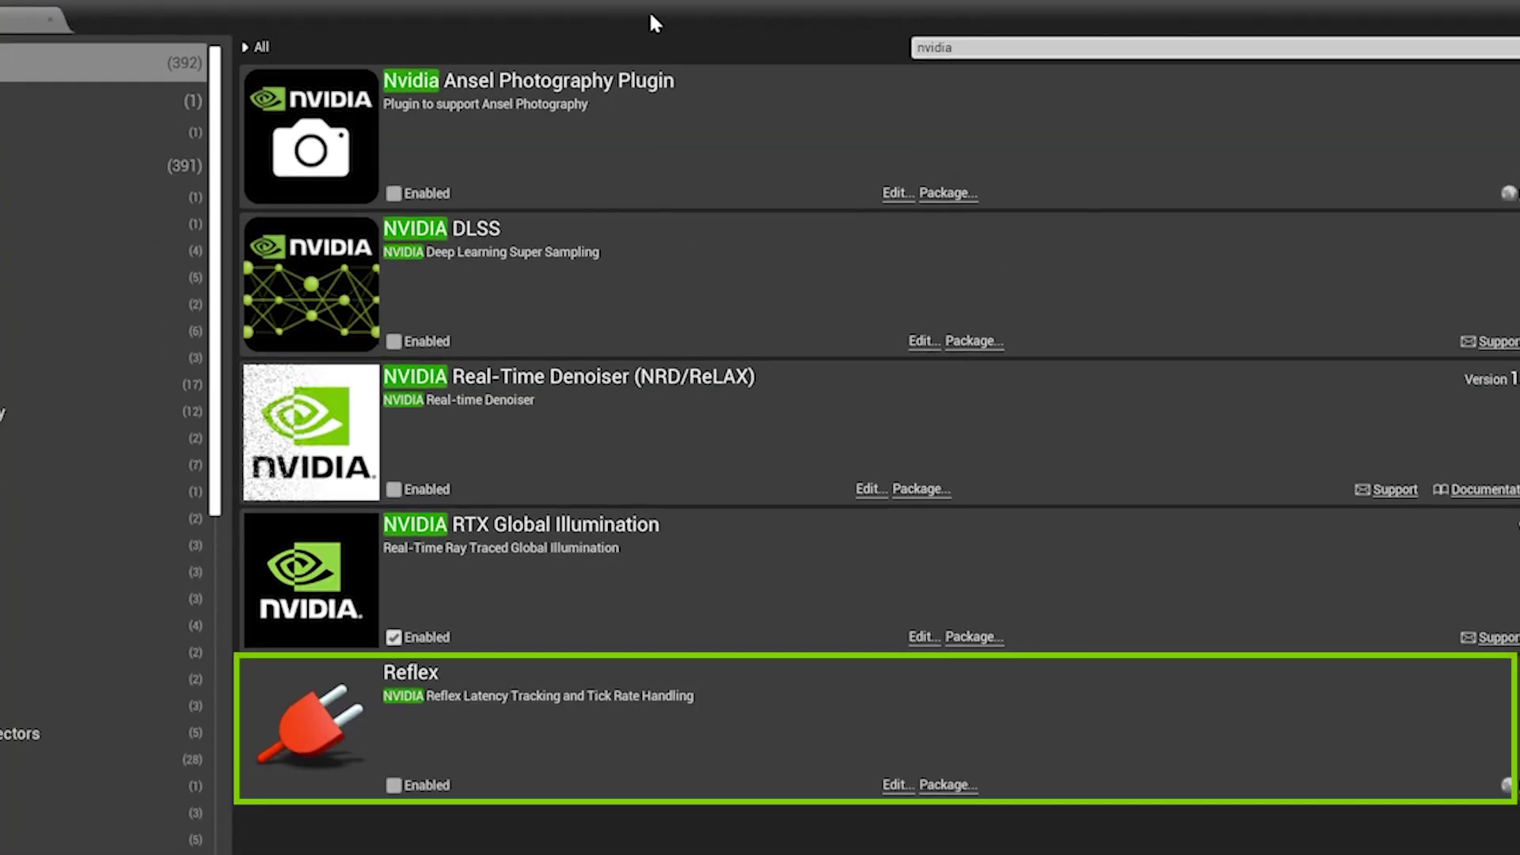
{"action": "left_click", "coordinate": [393, 786]}
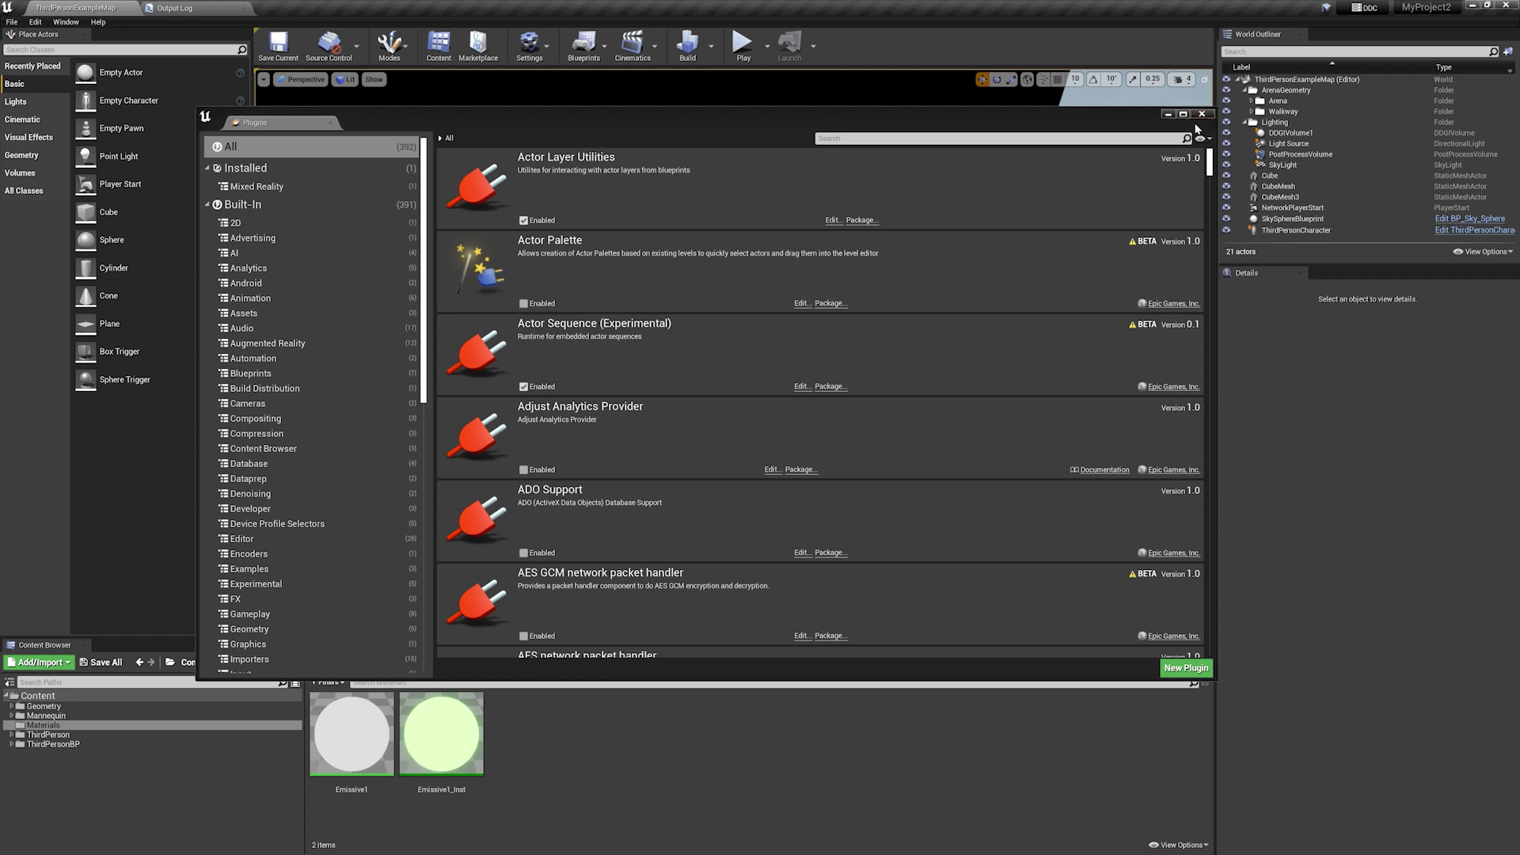
{"action": "left_click", "coordinate": [1201, 114]}
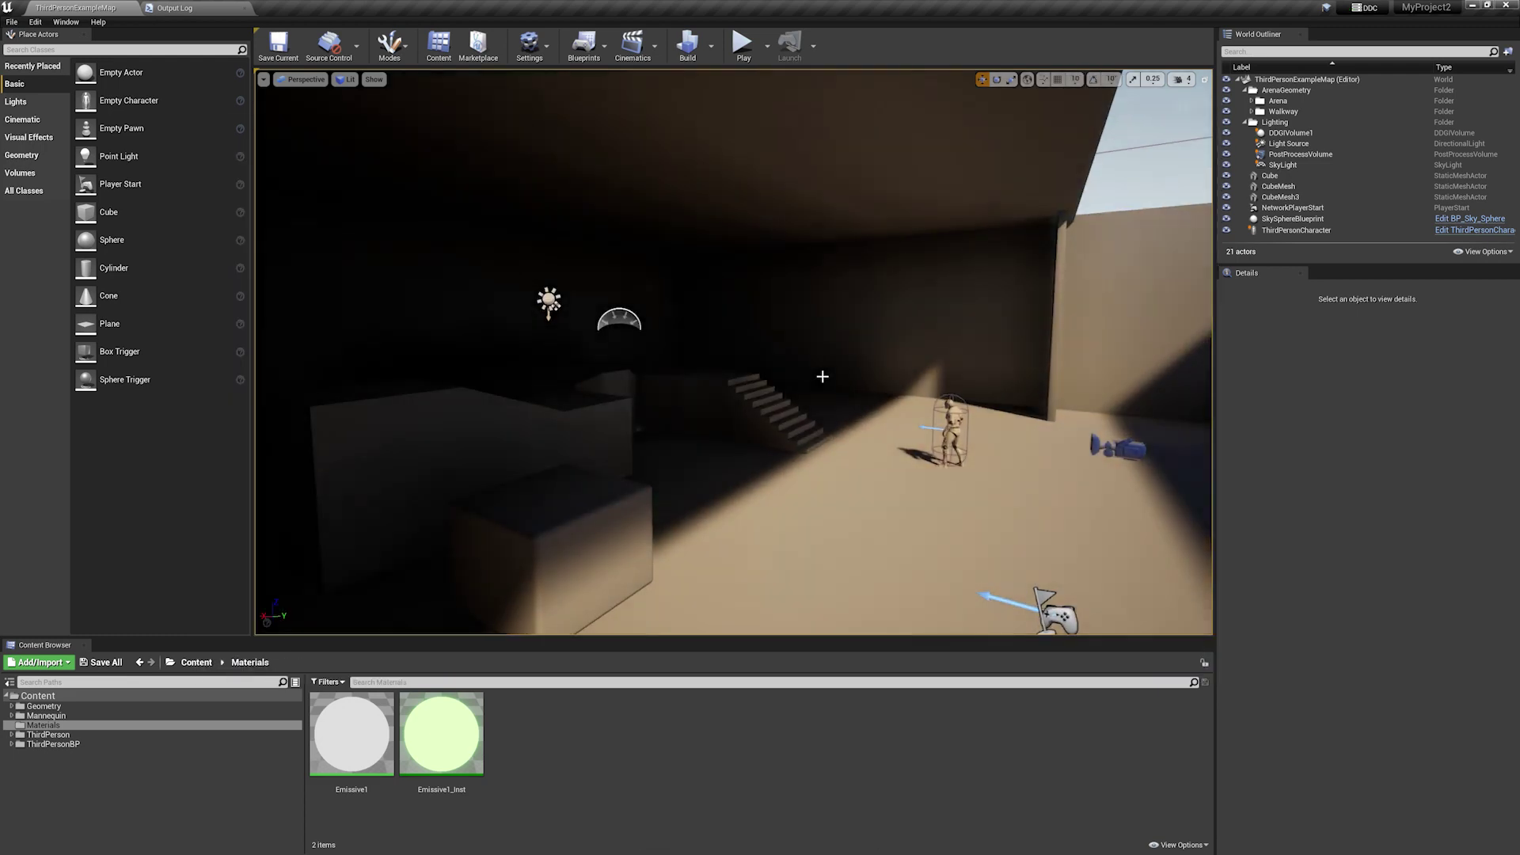
Step: Open the Level Blueprint and add a Set Reflex Mode node wired after Event BeginPlay
{"action": "left_click_drag", "start_coordinate": [822, 376], "coordinate": [836, 374]}
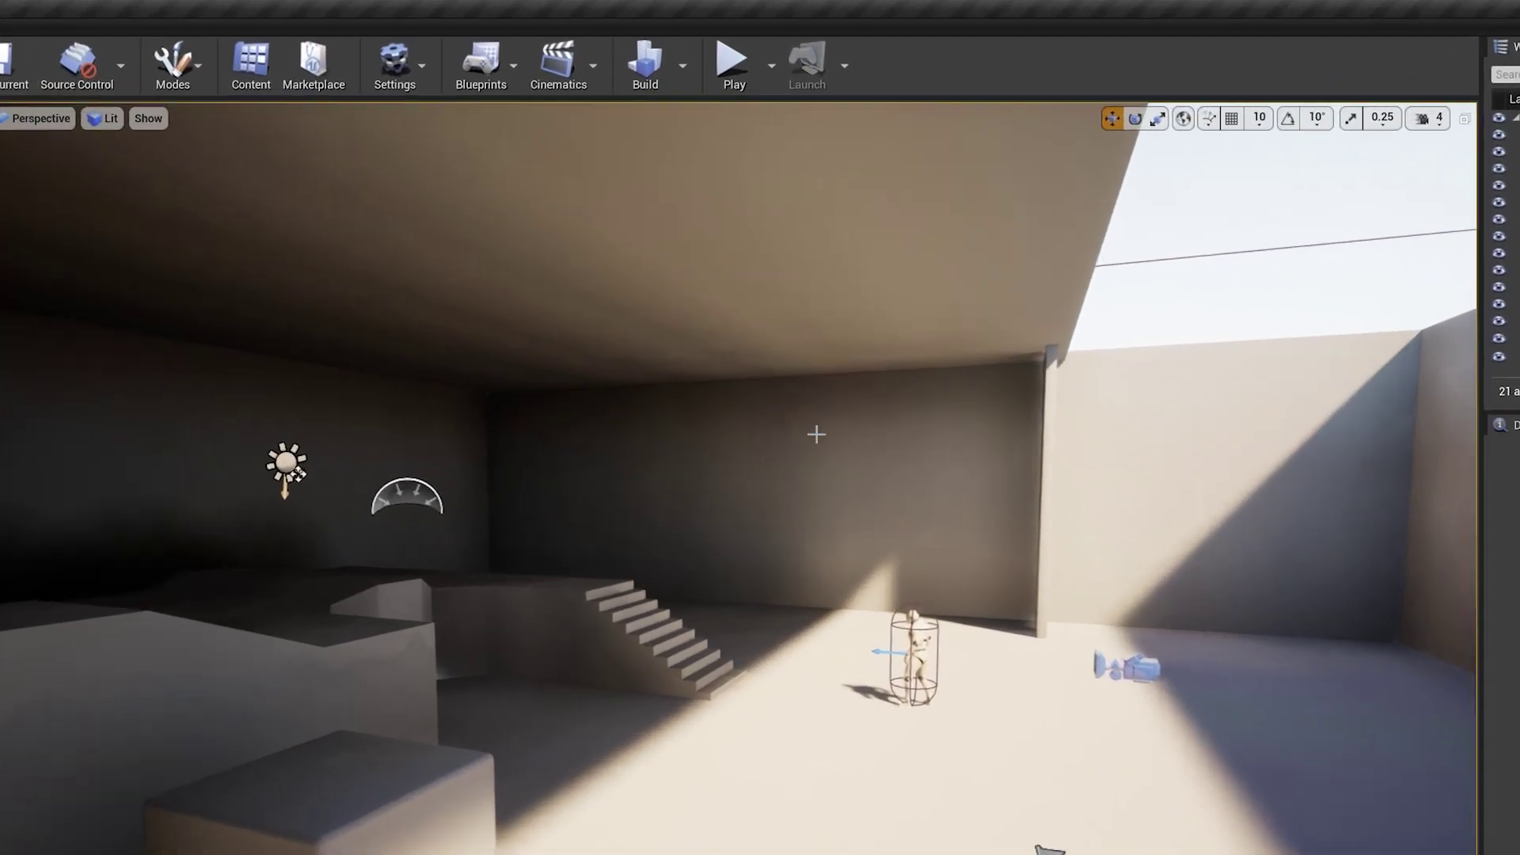
{"action": "left_click", "coordinate": [584, 43]}
{"action": "left_click", "coordinate": [438, 254]}
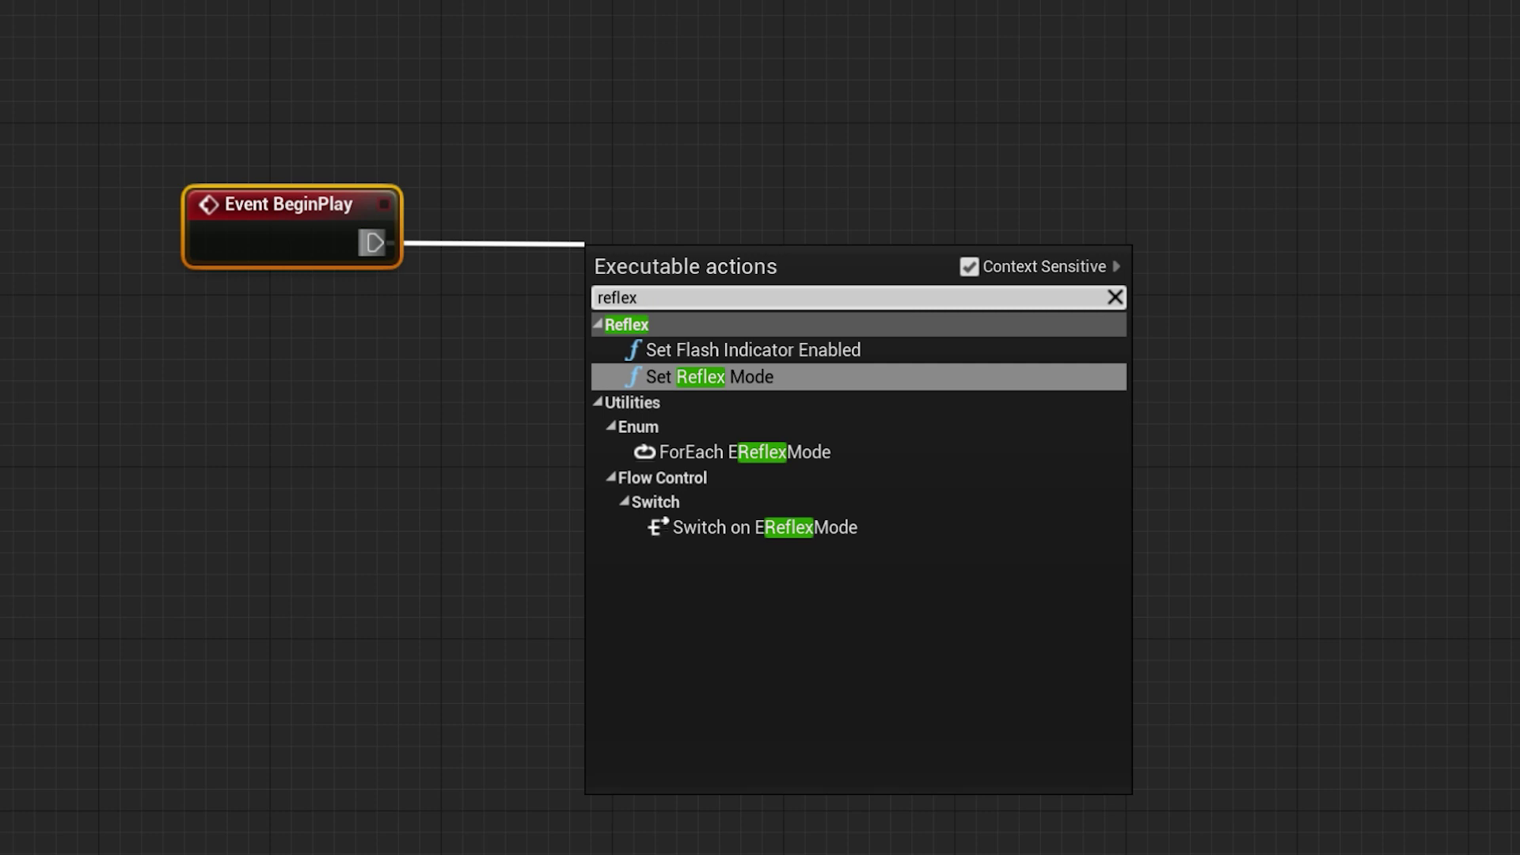
{"action": "left_click", "coordinate": [969, 266]}
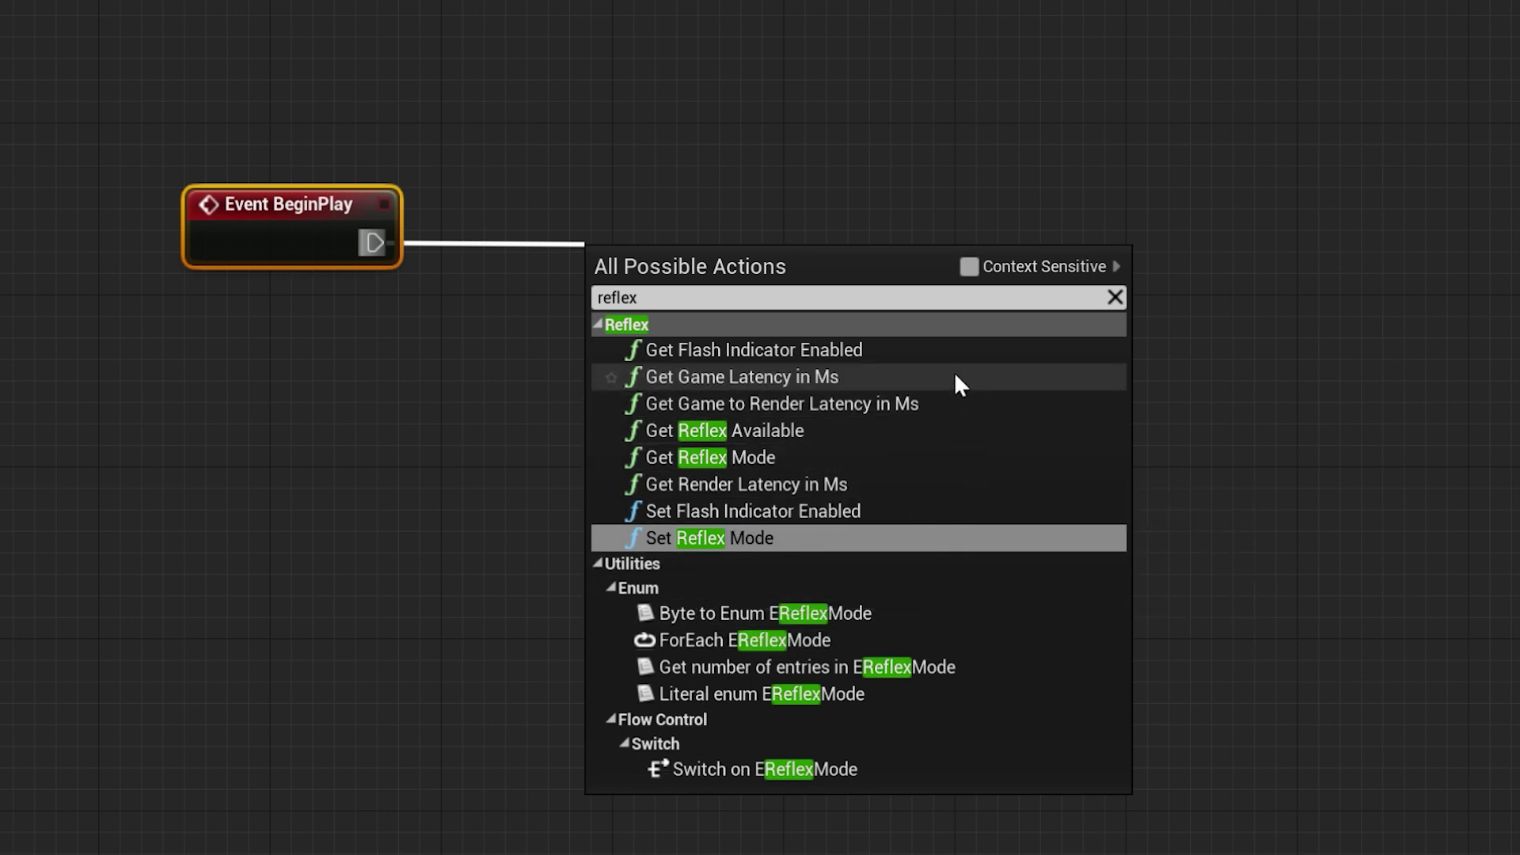
{"action": "left_click", "coordinate": [858, 541]}
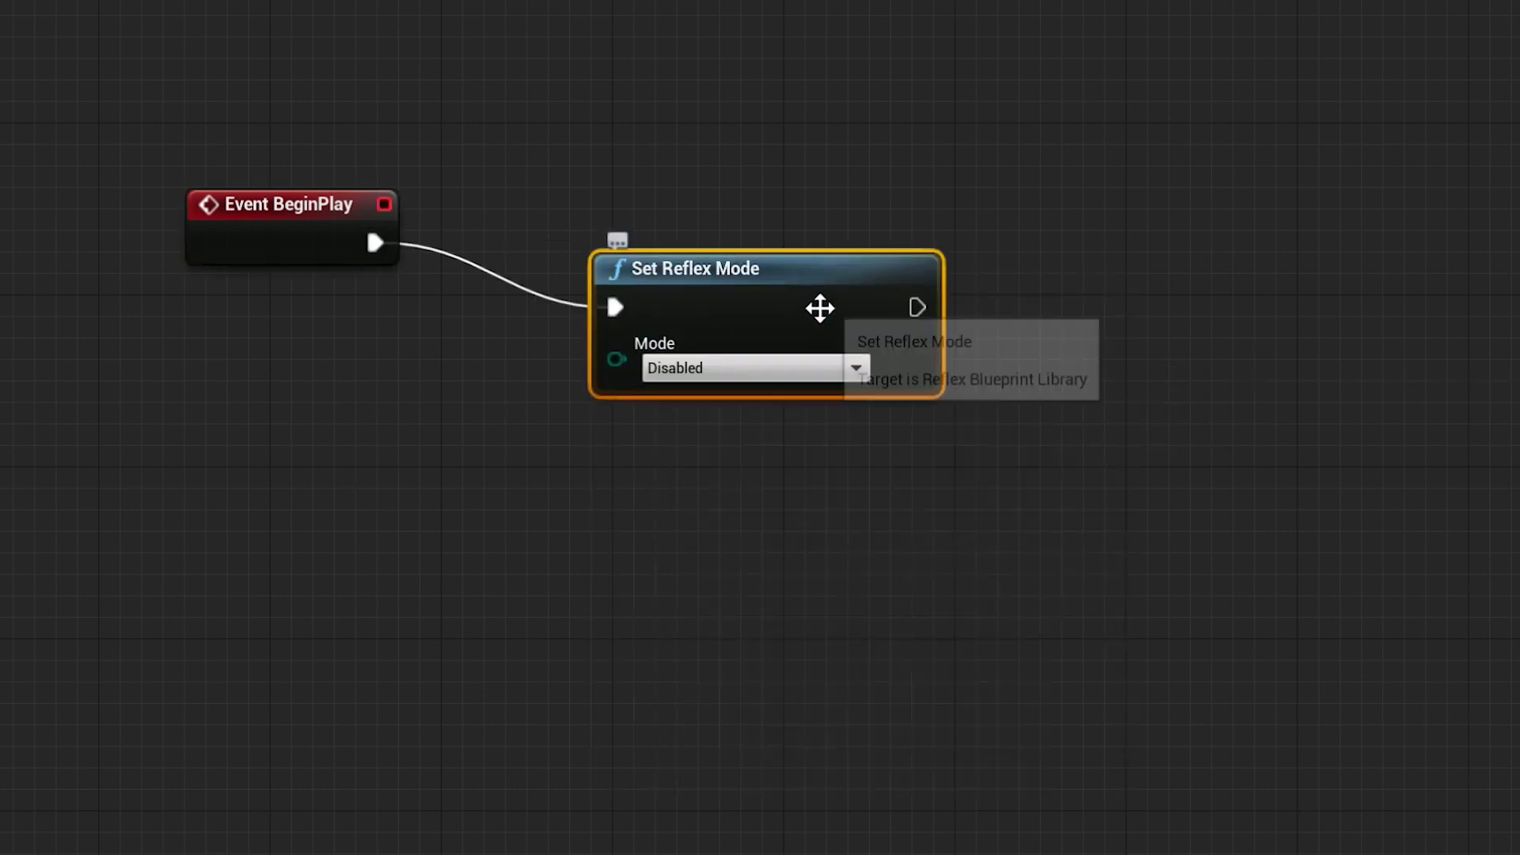
Step: Place Set Reflex Mode beside Event BeginPlay and set its Mode to Enabled
{"action": "left_click_drag", "start_coordinate": [818, 306], "coordinate": [712, 248]}
{"action": "left_click", "coordinate": [709, 306]}
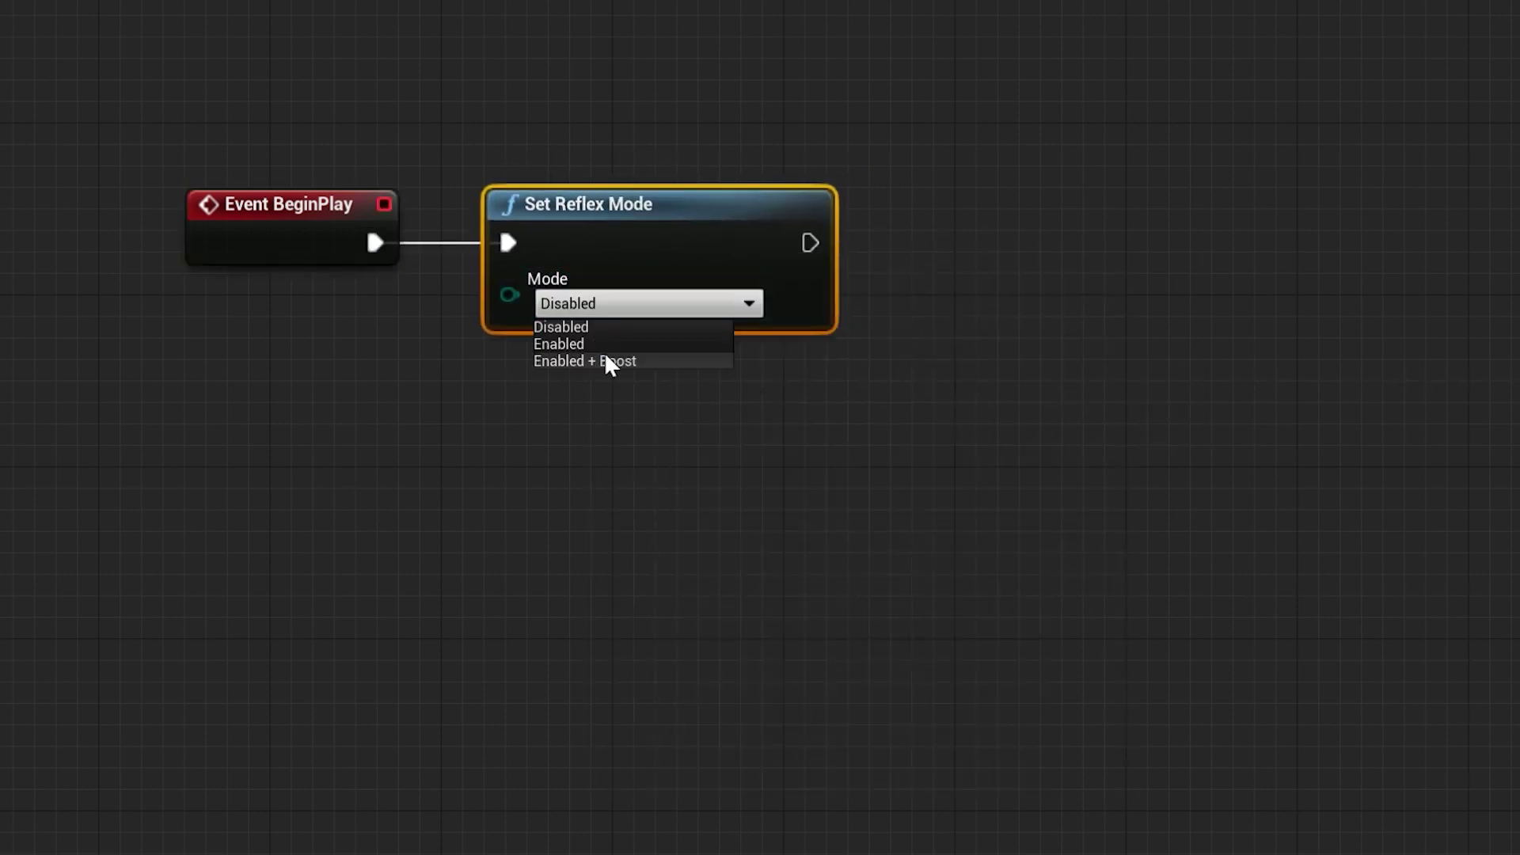
{"action": "left_click", "coordinate": [633, 345]}
Step: Chain a Set Flash Indicator Enabled node after Set Reflex Mode with Enabled ticked
{"action": "left_click_drag", "start_coordinate": [809, 242], "coordinate": [903, 255]}
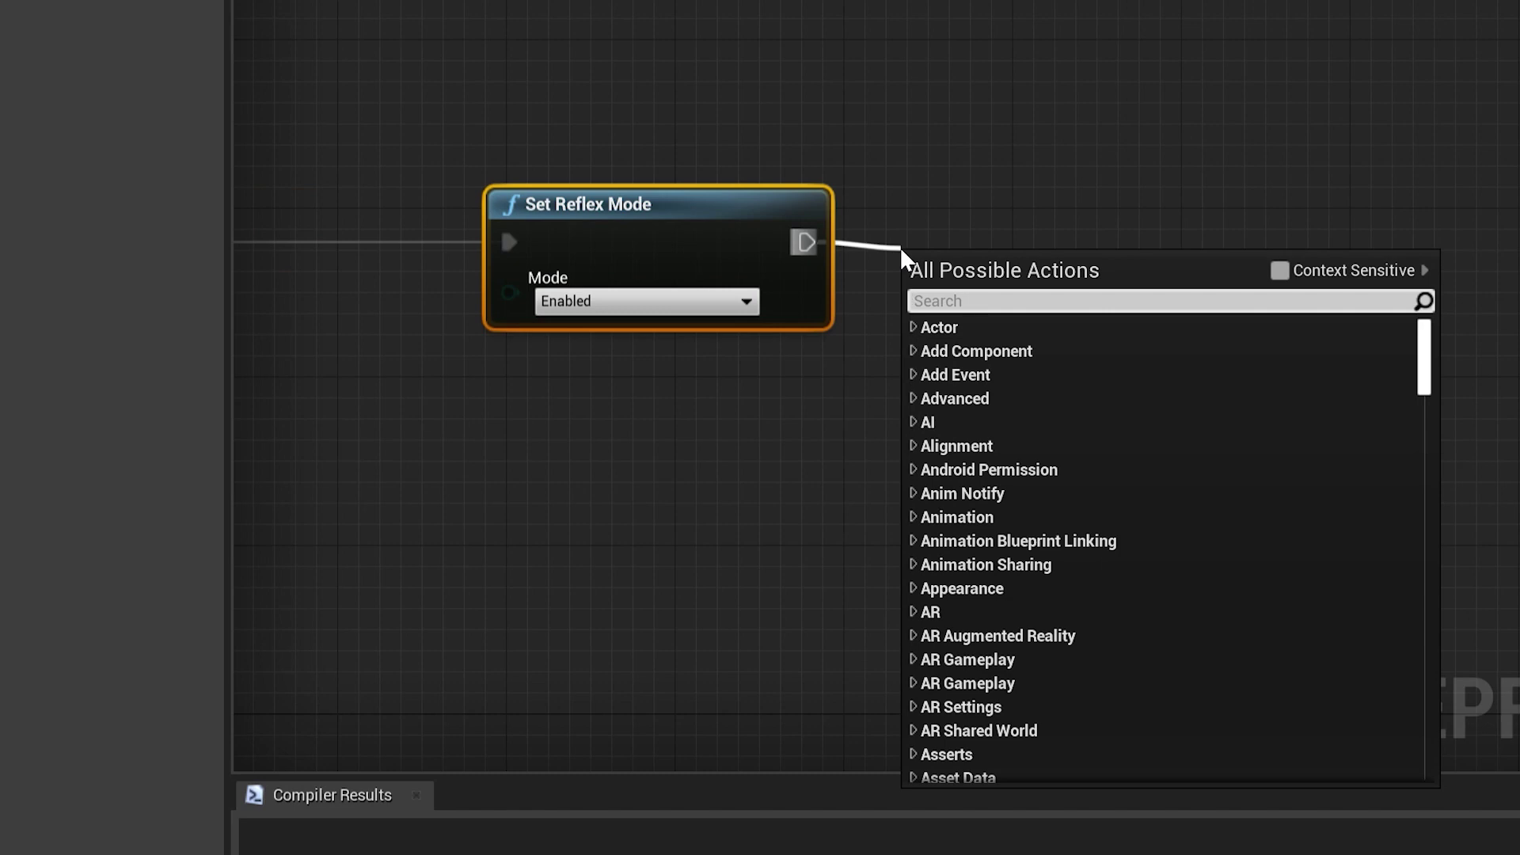
{"action": "type", "text": "reflex"}
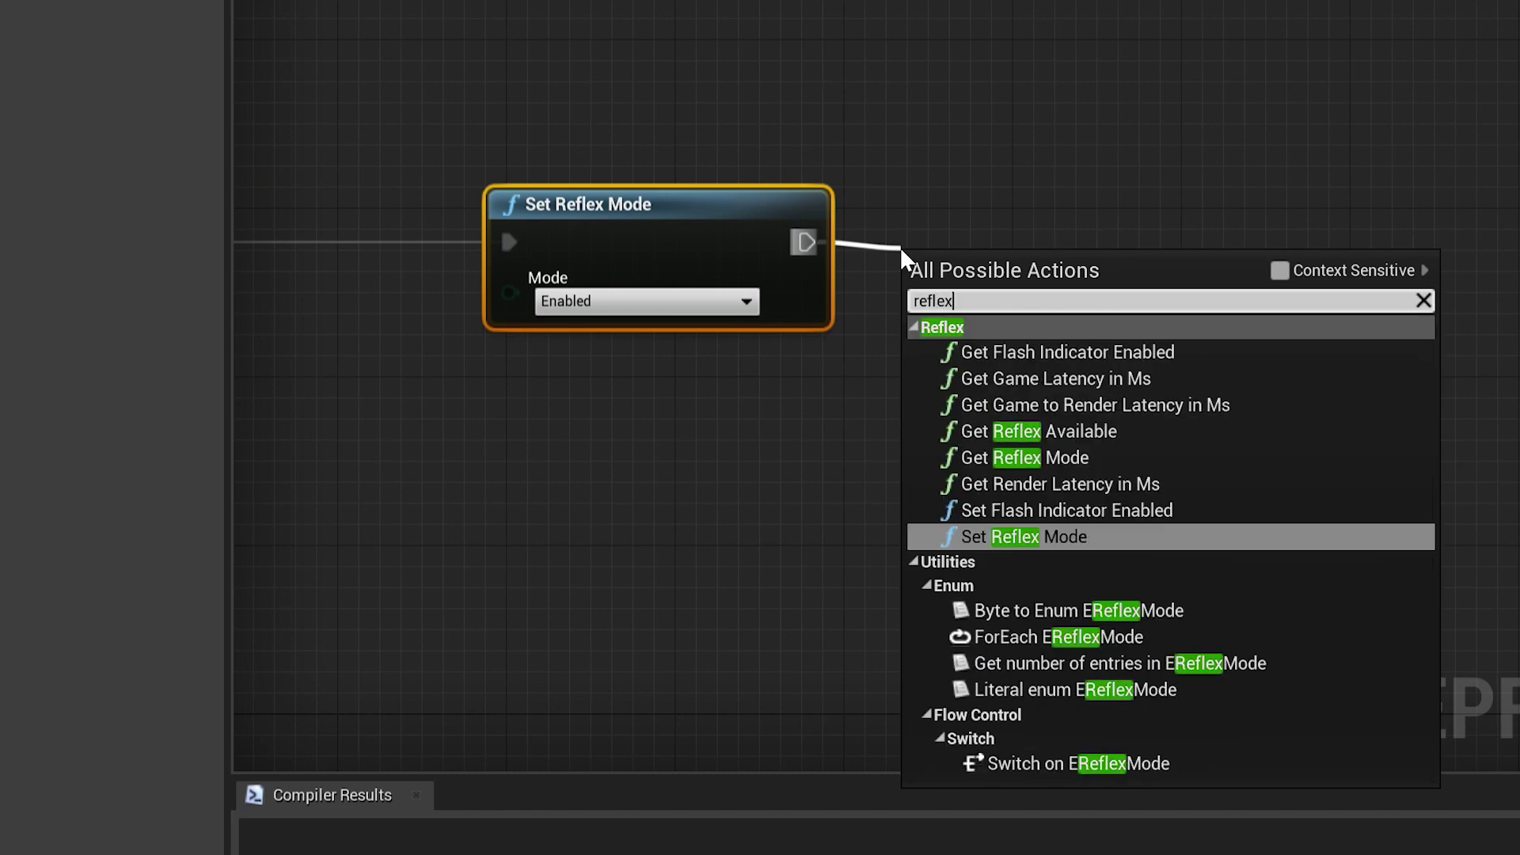
{"action": "left_click", "coordinate": [1071, 522]}
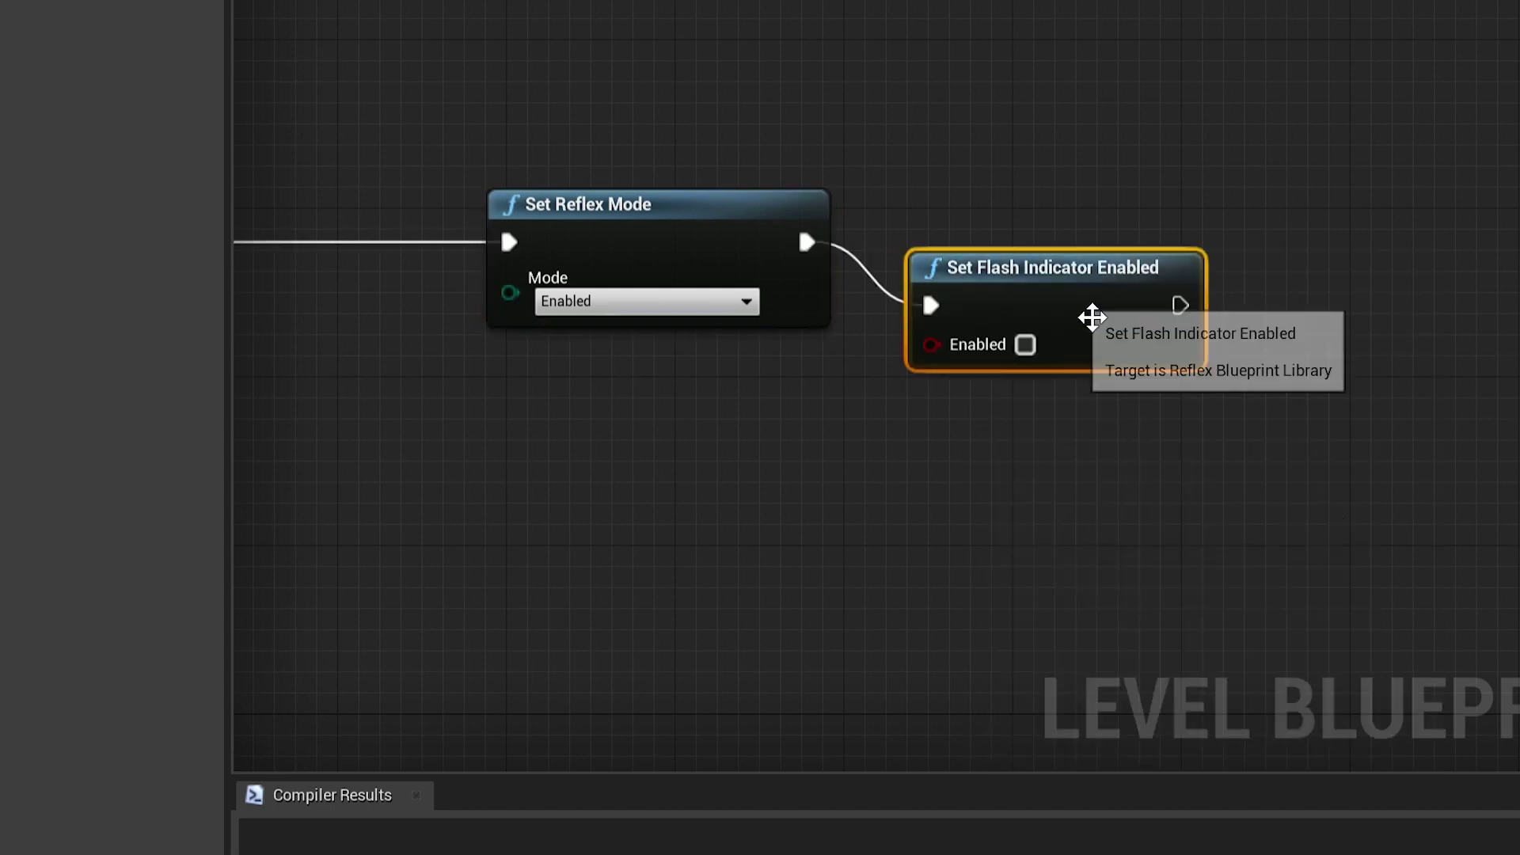
{"action": "left_click_drag", "start_coordinate": [1090, 315], "coordinate": [1044, 252]}
{"action": "left_click", "coordinate": [984, 282]}
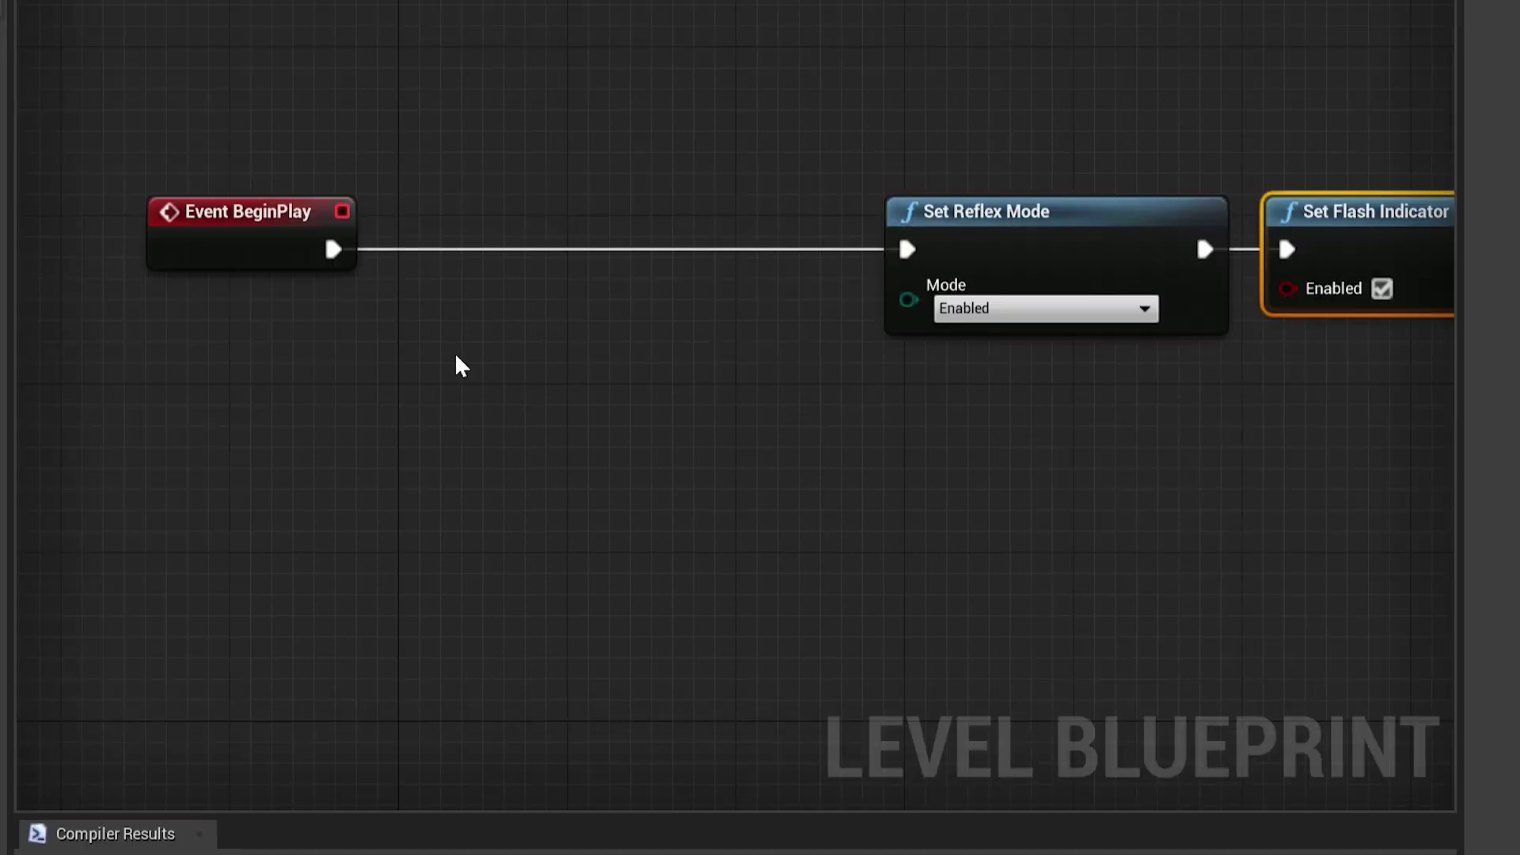
Step: Insert a Branch node between Event BeginPlay and Set Reflex Mode
{"action": "left_click_drag", "start_coordinate": [330, 249], "coordinate": [436, 272]}
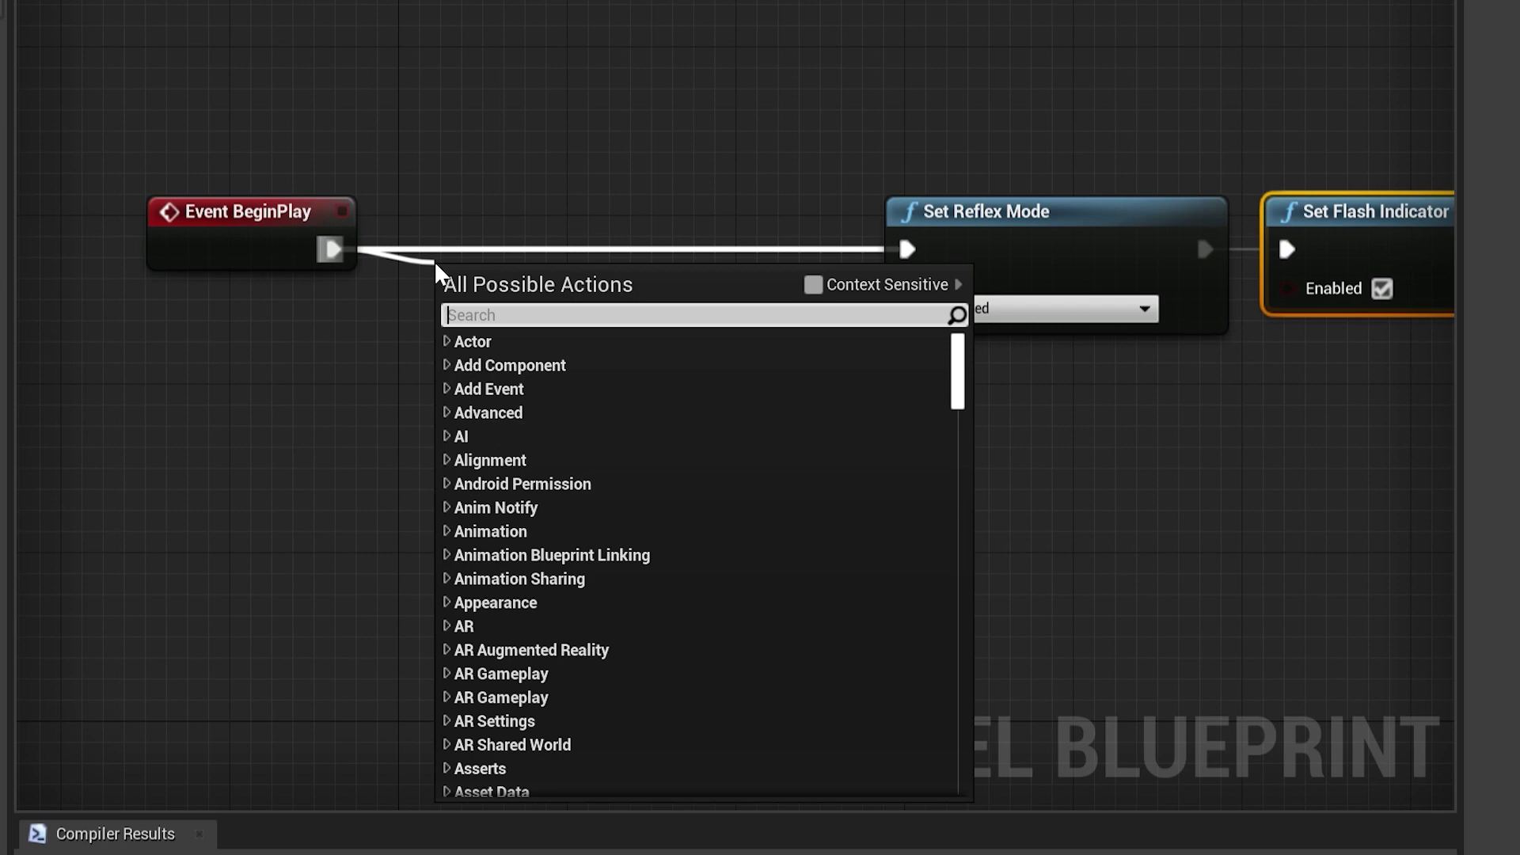
{"action": "type", "text": "bran"}
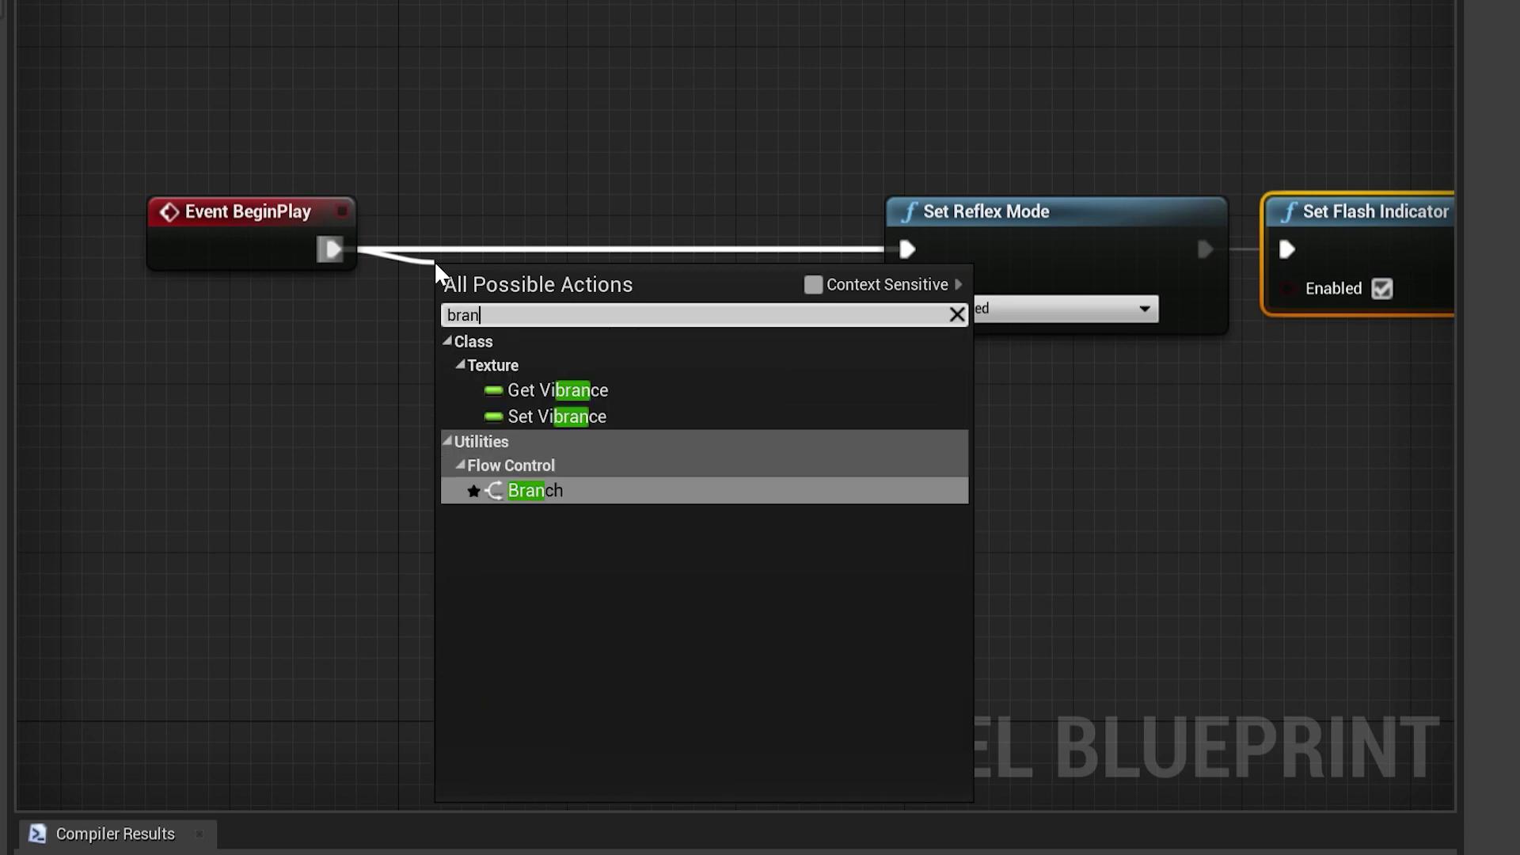
{"action": "type", "text": "ch"}
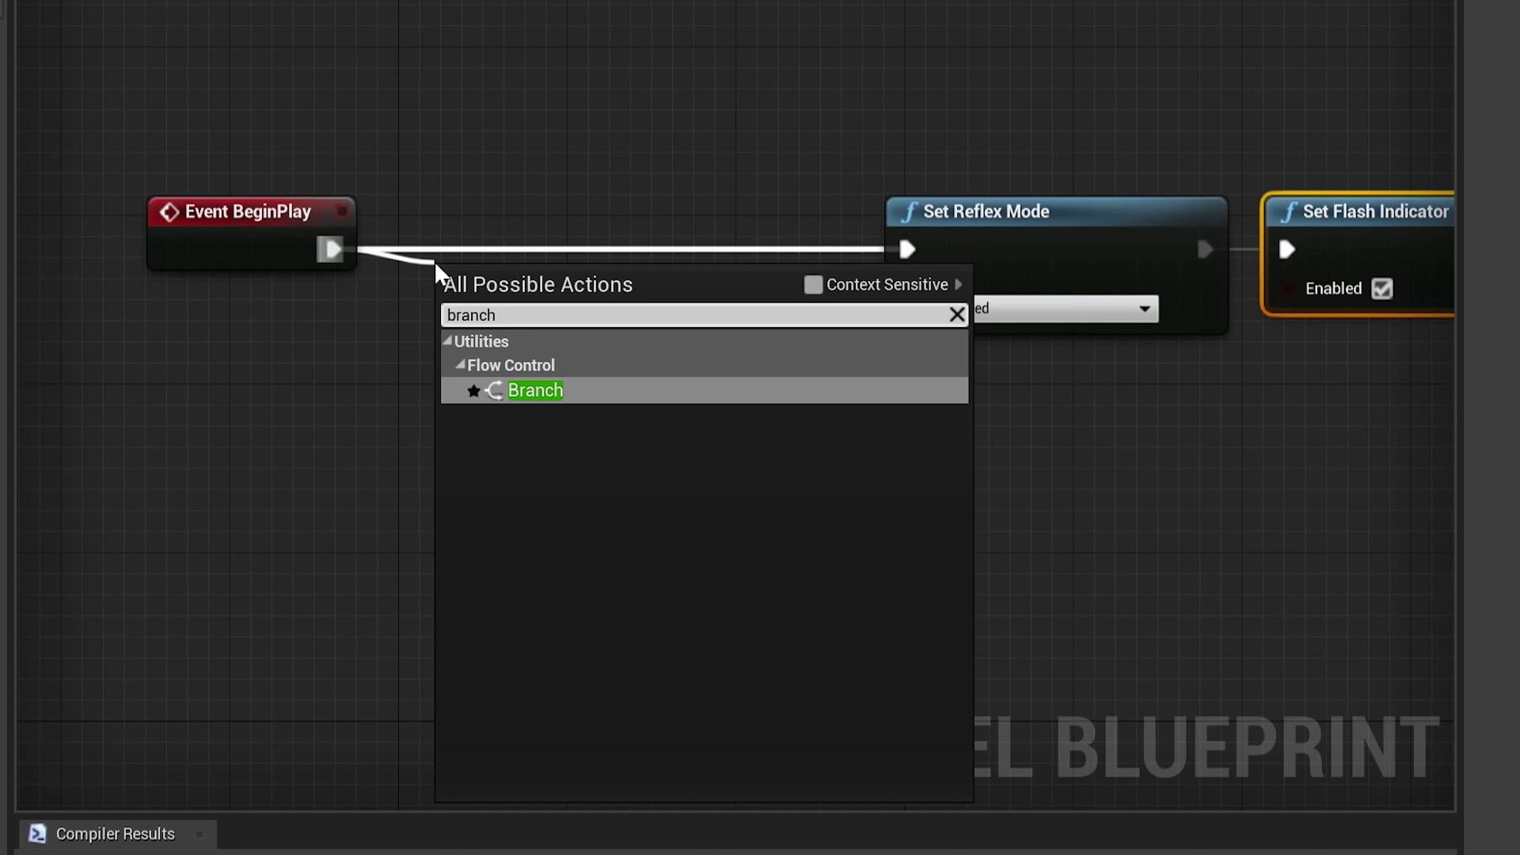
{"action": "key", "text": "Return"}
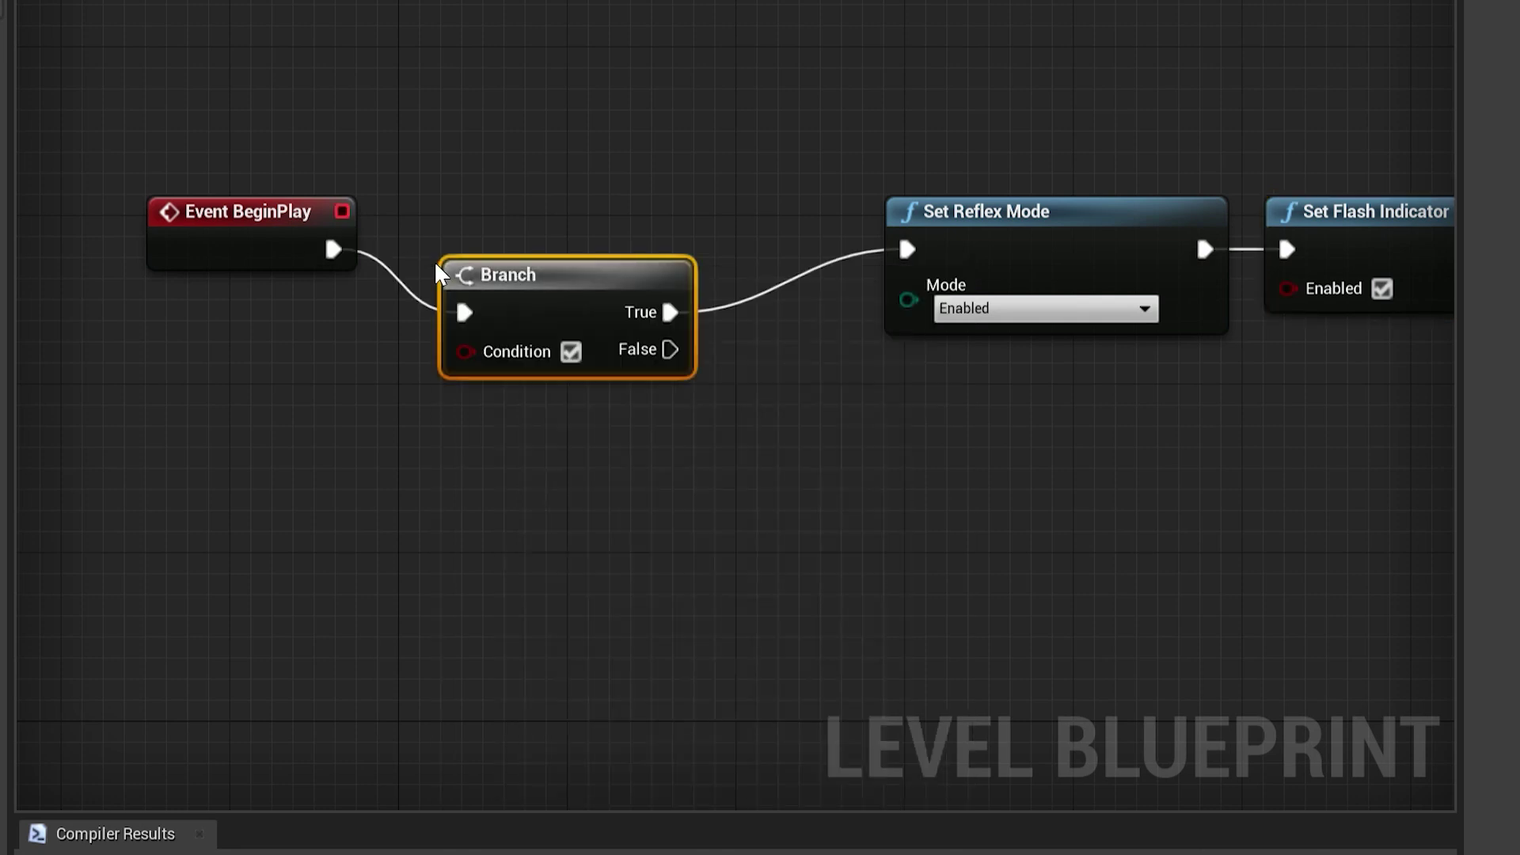
{"action": "left_click_drag", "start_coordinate": [531, 313], "coordinate": [573, 250]}
Step: Connect Get Reflex Available to the Branch Condition and compile the Level Blueprint
{"action": "left_click_drag", "start_coordinate": [507, 288], "coordinate": [435, 467]}
{"action": "type", "text": "reflex"}
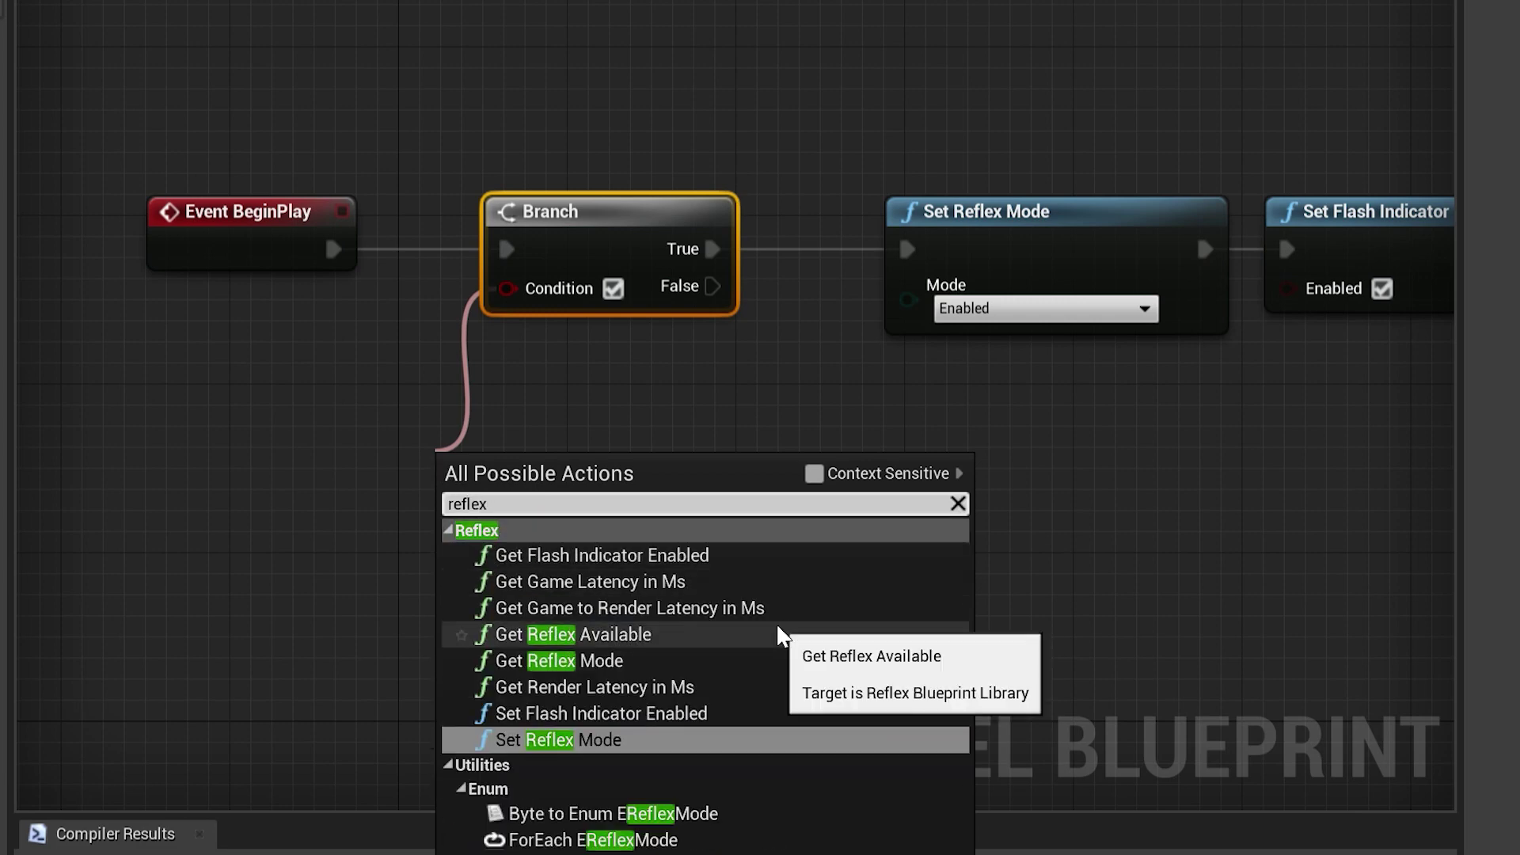
{"action": "left_click", "coordinate": [598, 636]}
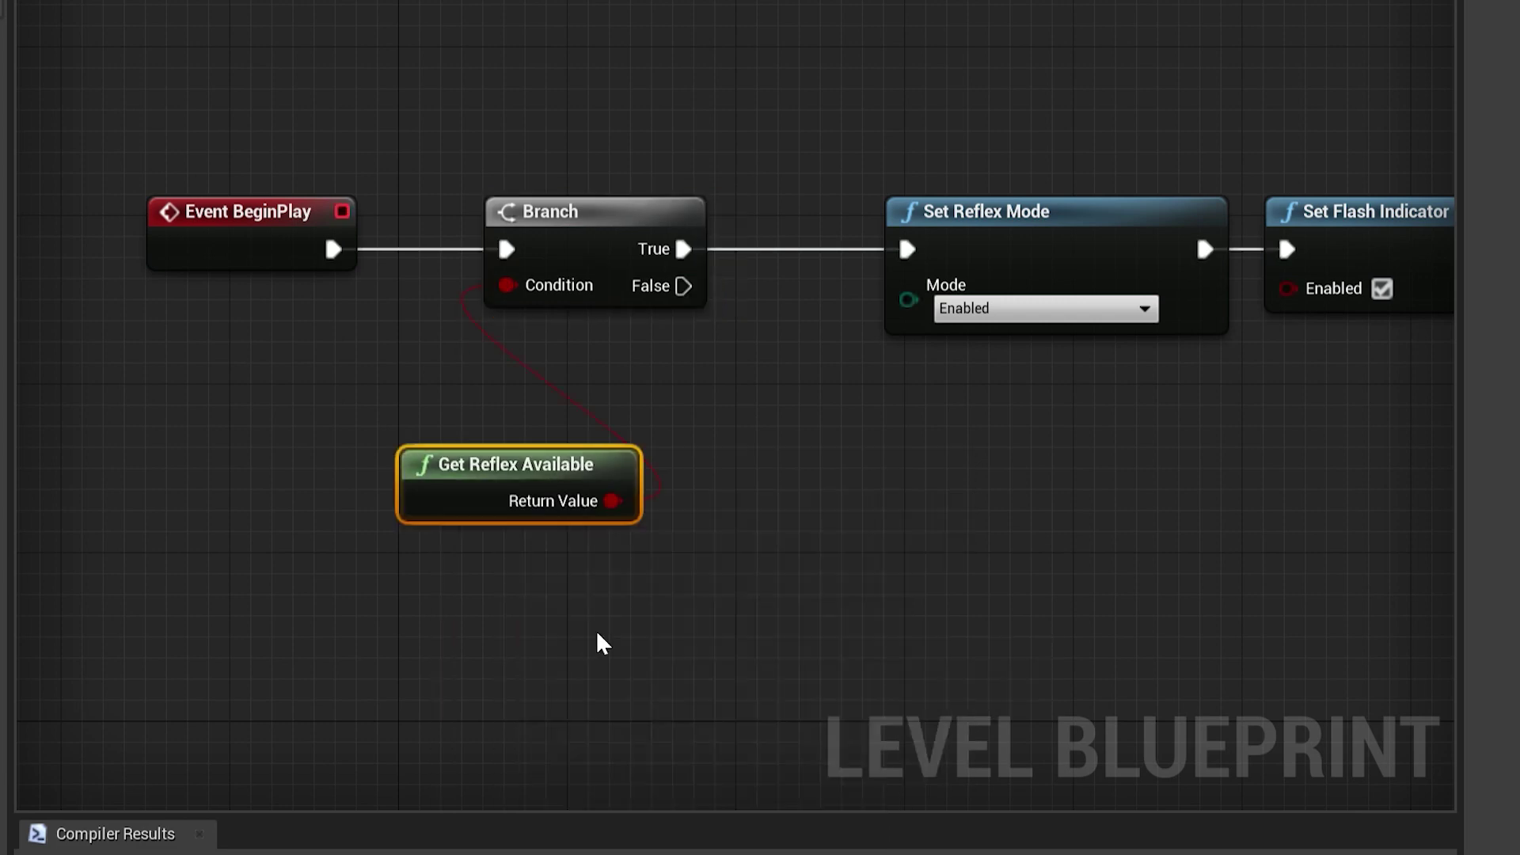
{"action": "left_click_drag", "start_coordinate": [483, 509], "coordinate": [377, 425]}
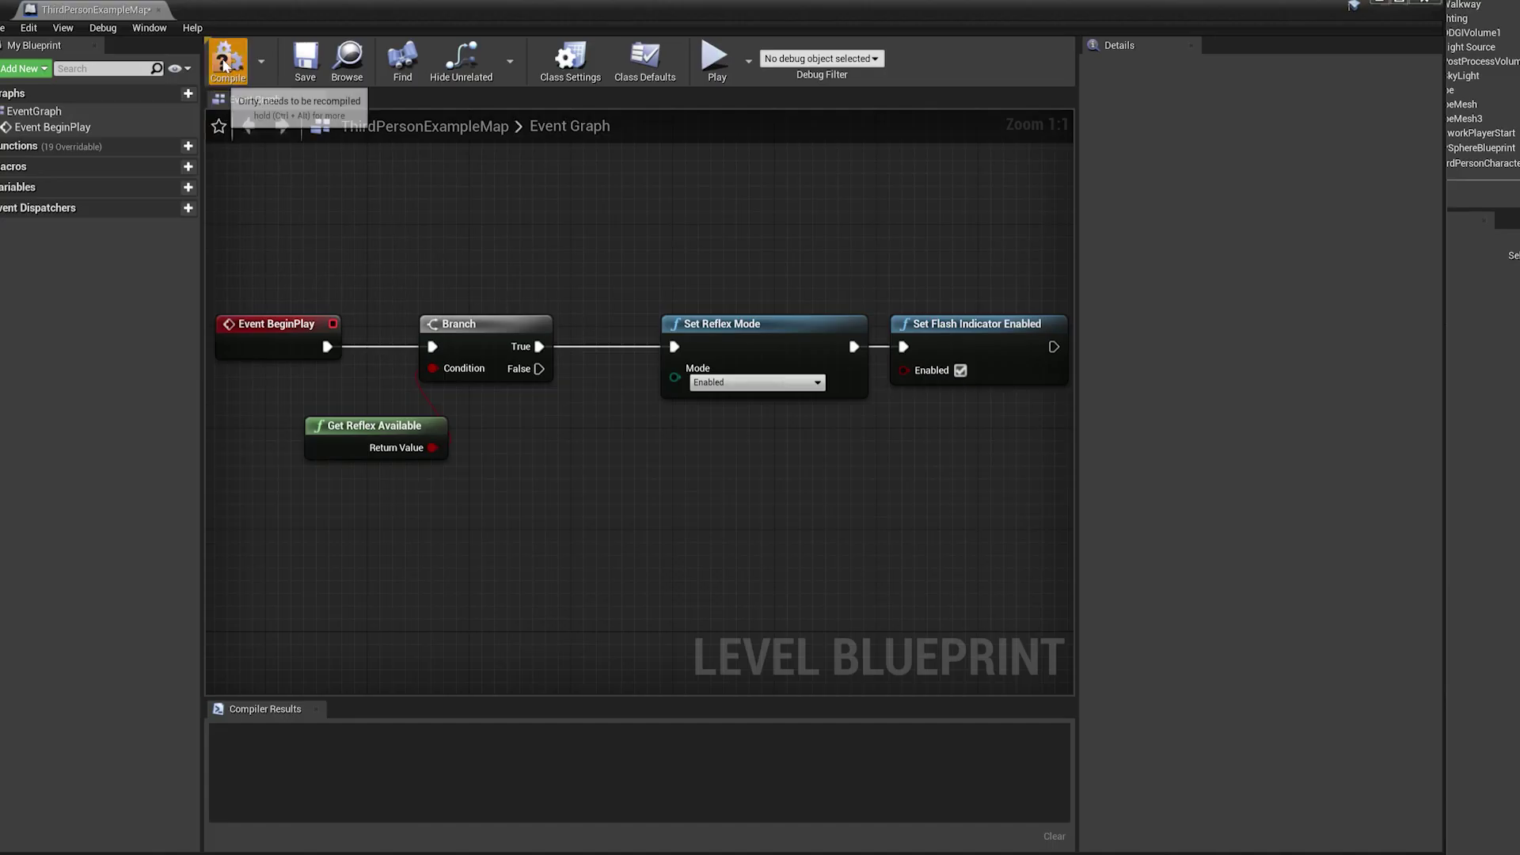
{"action": "left_click", "coordinate": [226, 63]}
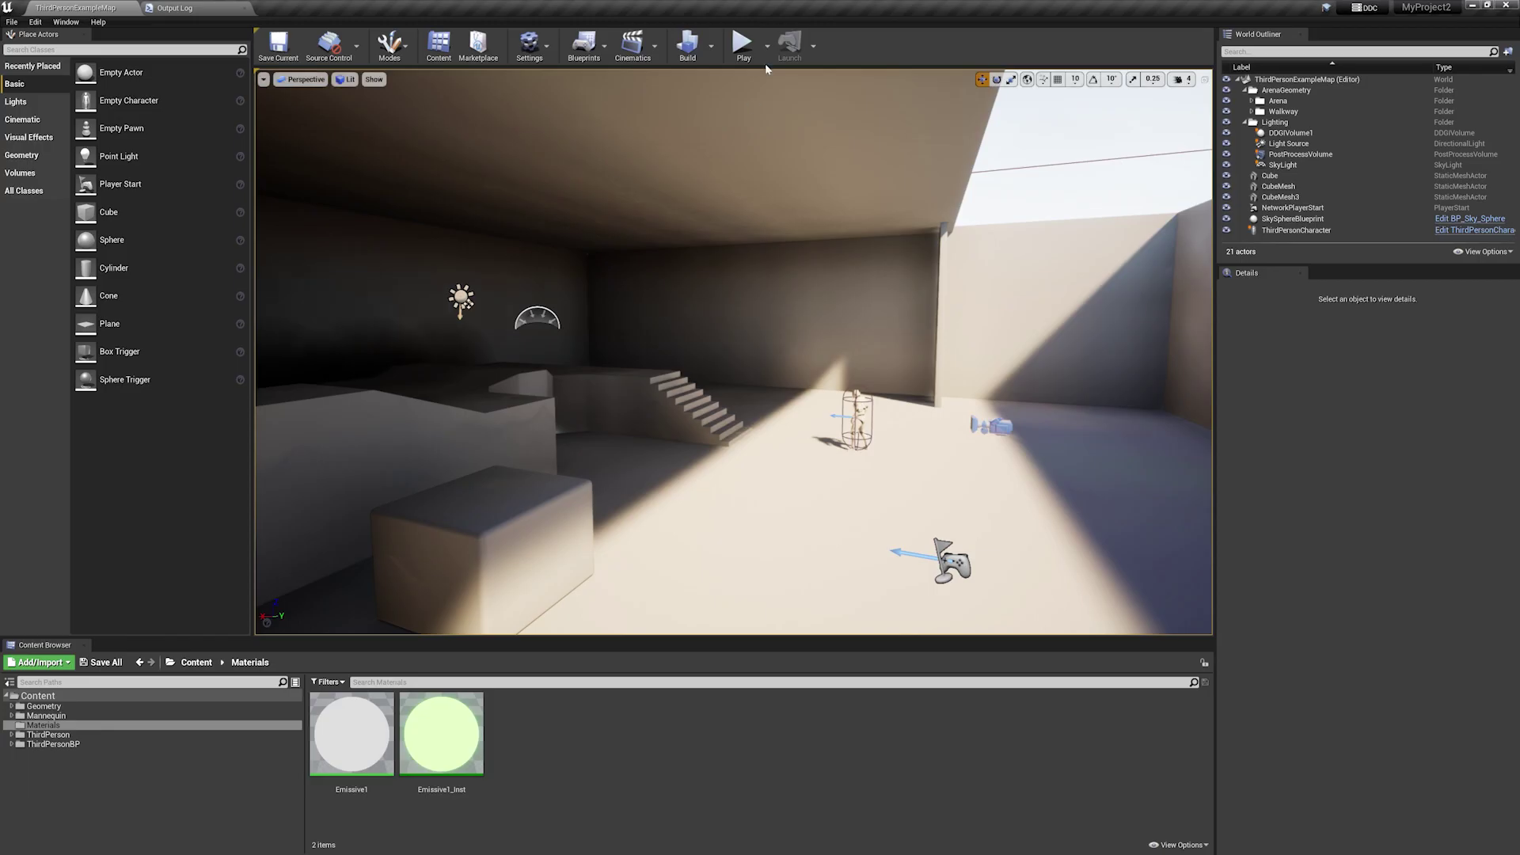
Step: Play the level with Alt+P, run up the stairs, and bring up the NVIDIA Reflex Low Latency options
{"action": "key", "text": "alt+p"}
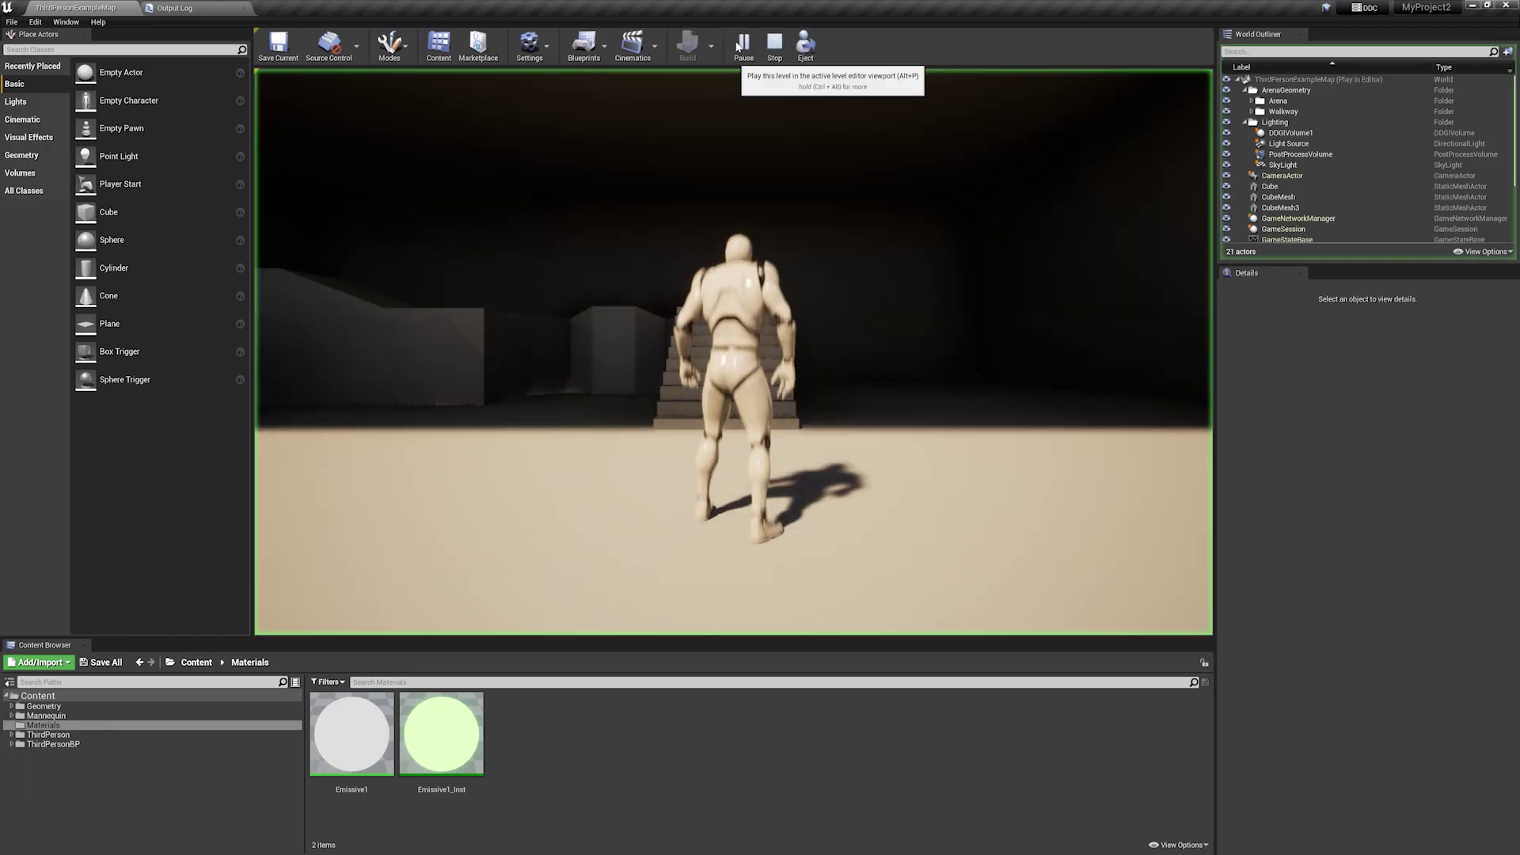
{"action": "key", "text": "w"}
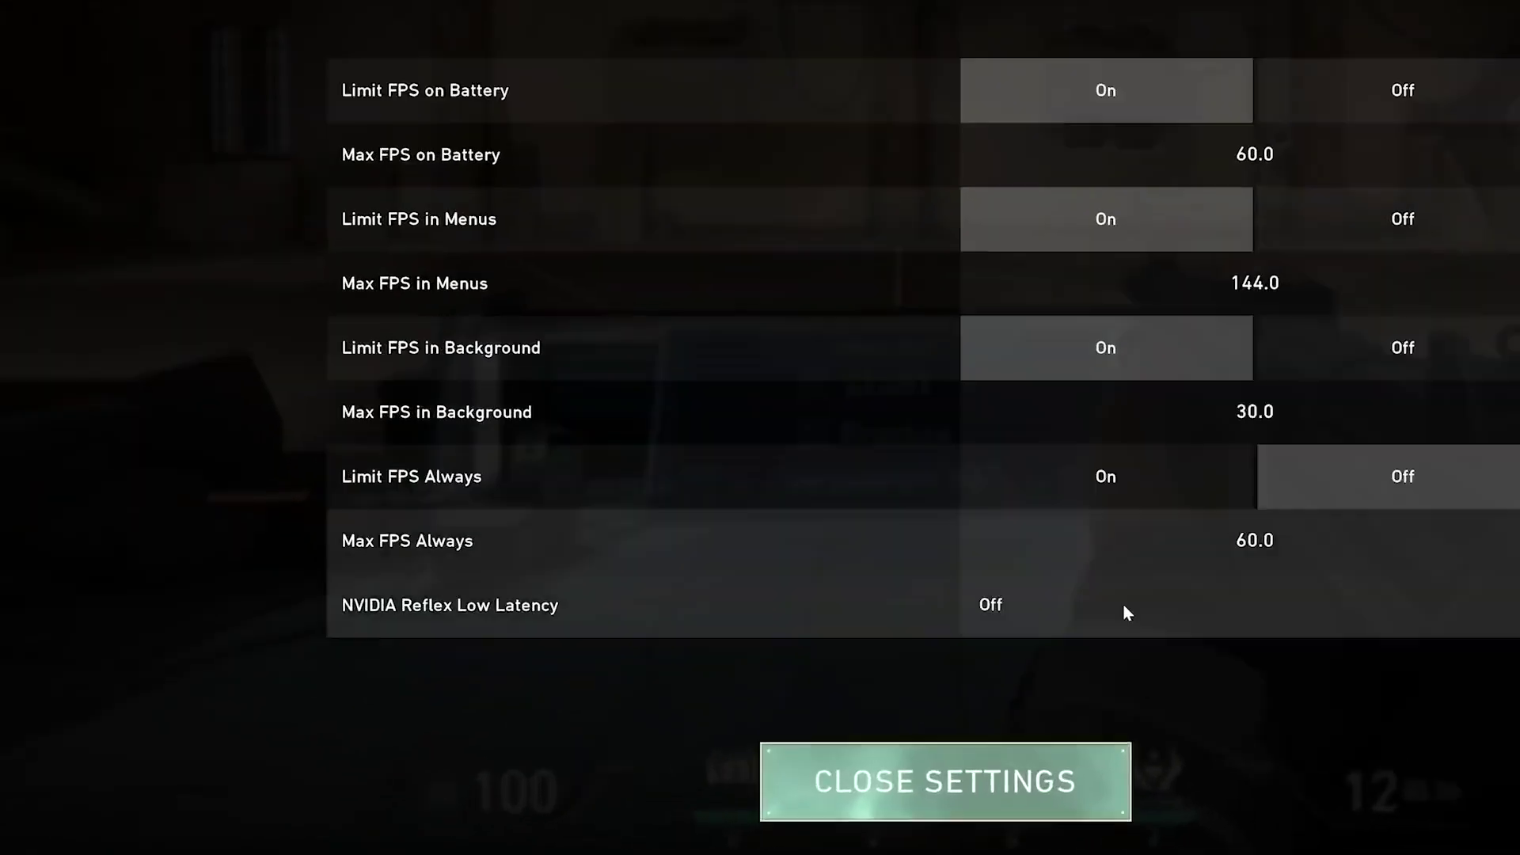
{"action": "left_click", "coordinate": [1124, 607]}
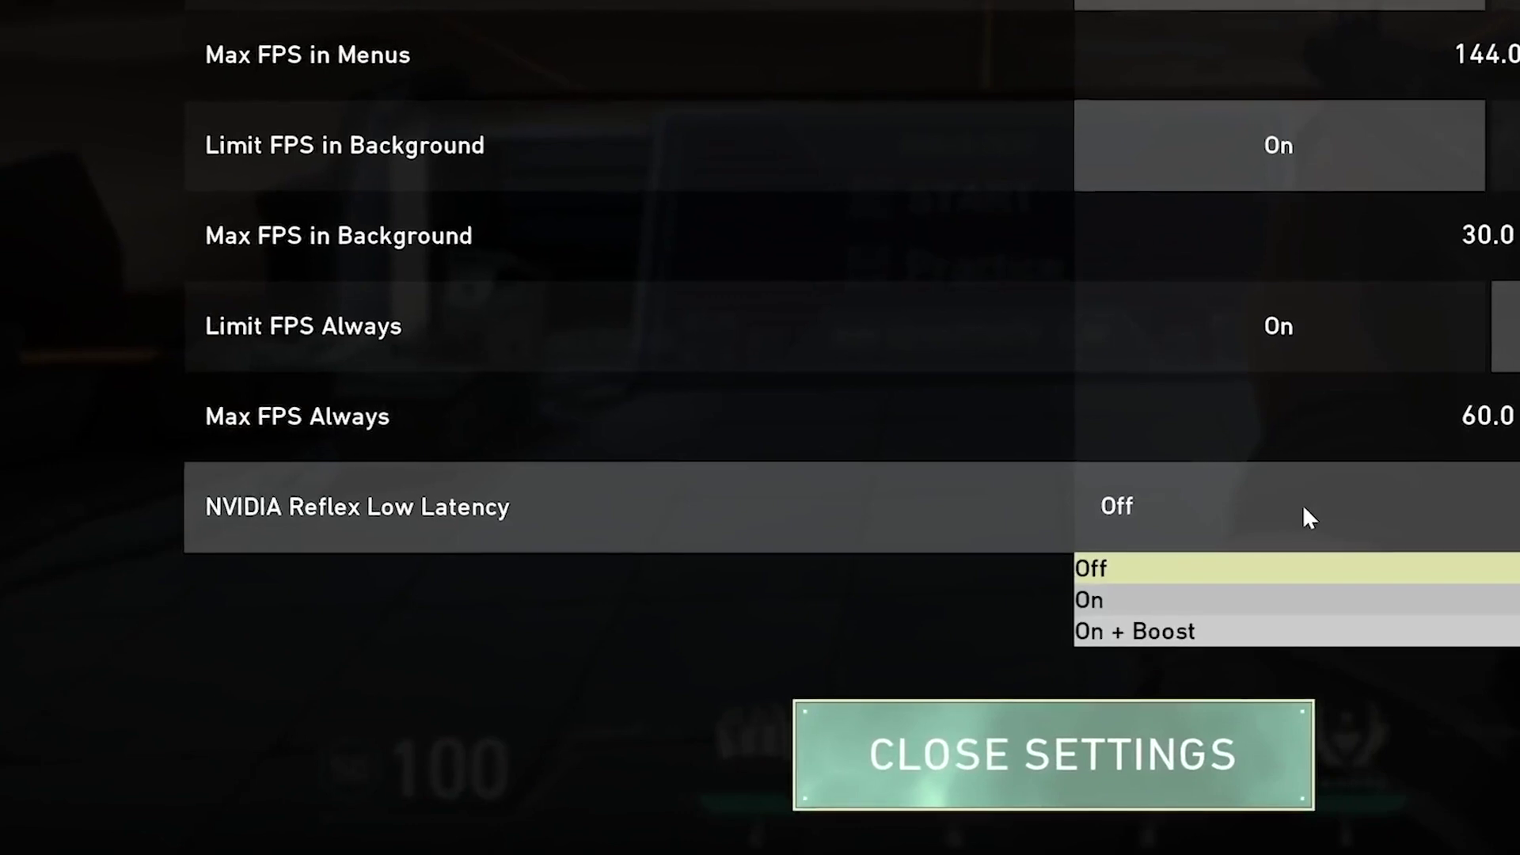
Step: Set NVIDIA Reflex Low Latency to On + Boost
{"action": "left_click", "coordinate": [1286, 631]}
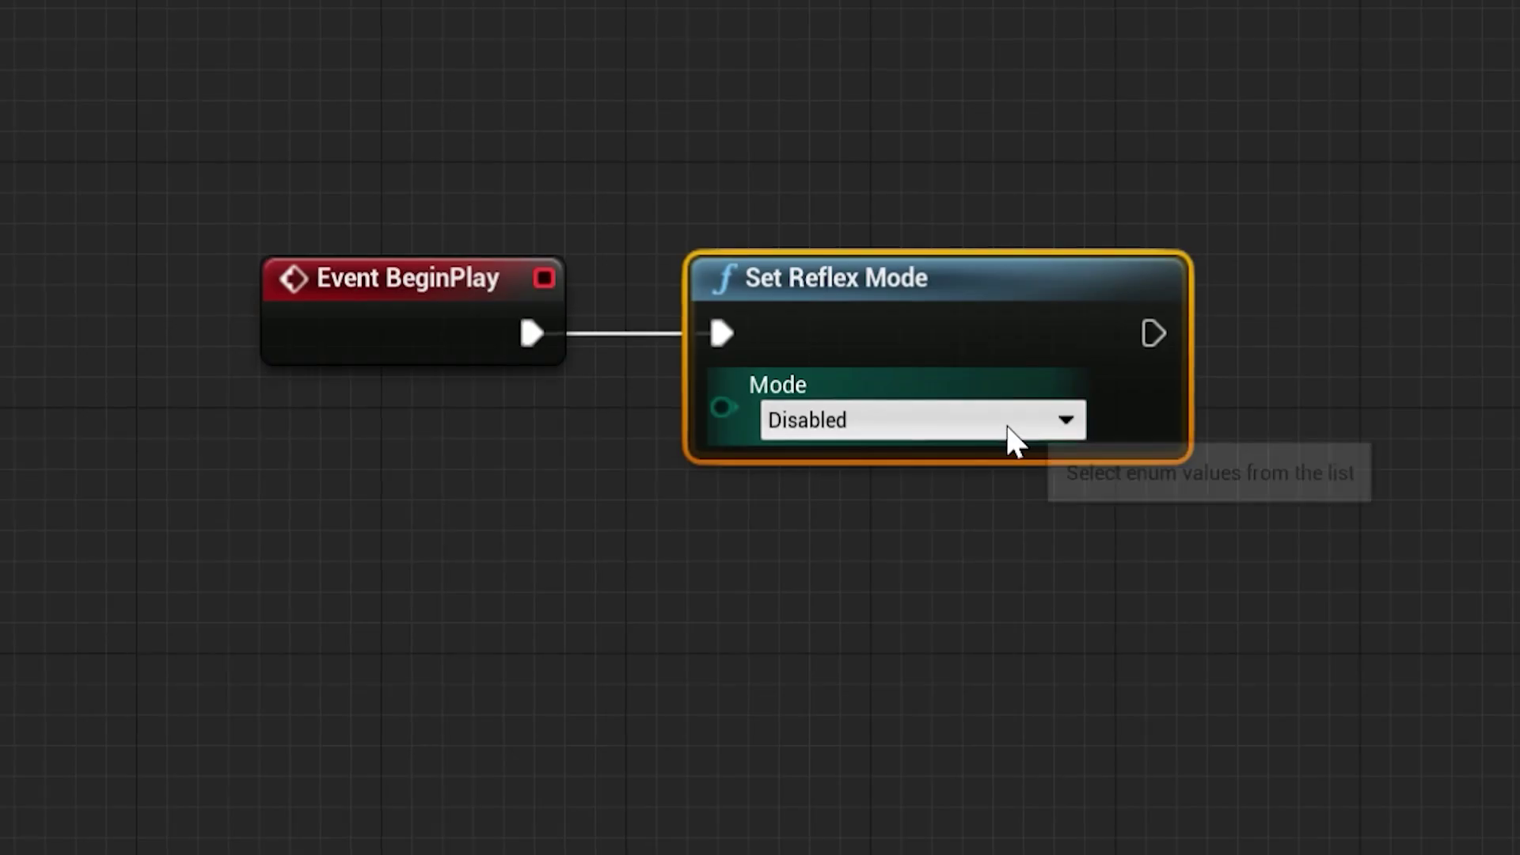
{"action": "left_click", "coordinate": [1014, 440]}
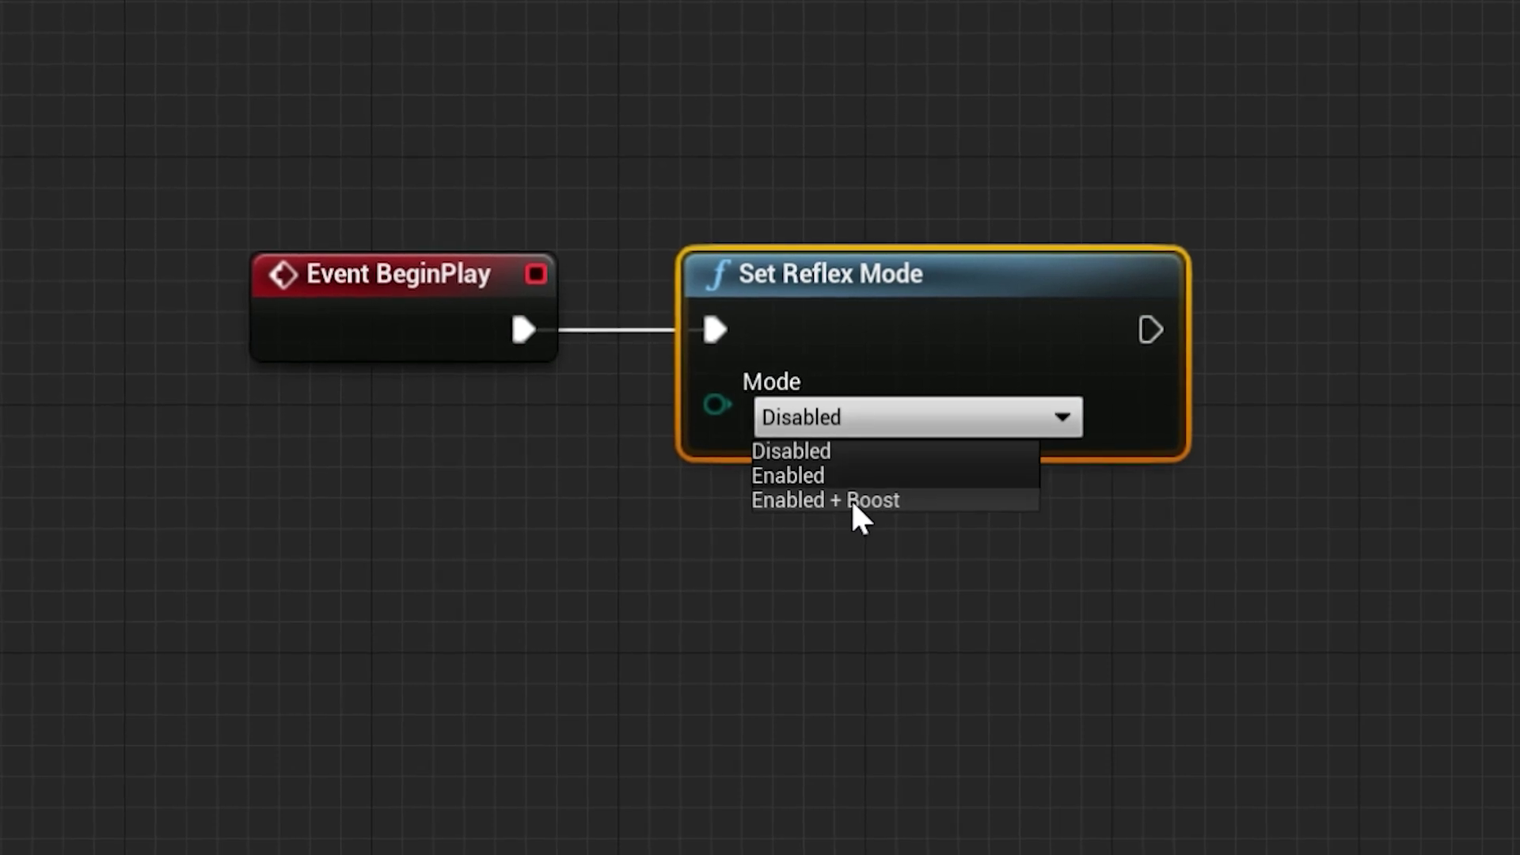
Step: Change the Set Reflex Mode node's Mode from Disabled to Enabled
{"action": "left_click", "coordinate": [889, 475]}
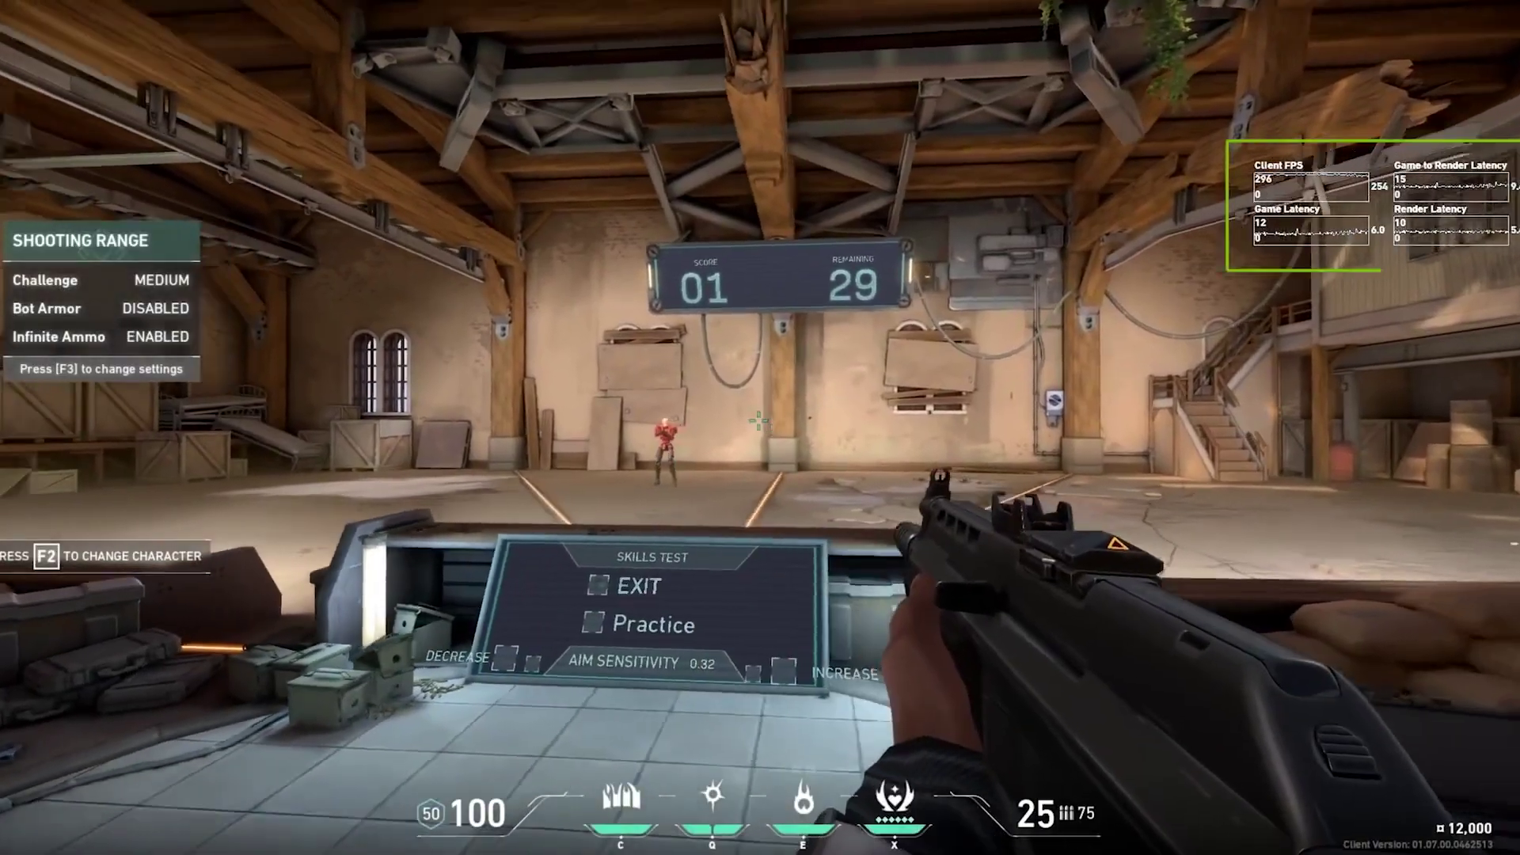
Step: Shoot two bots in the shooting range with the latency stats overlay showing
{"action": "left_click", "coordinate": [760, 428]}
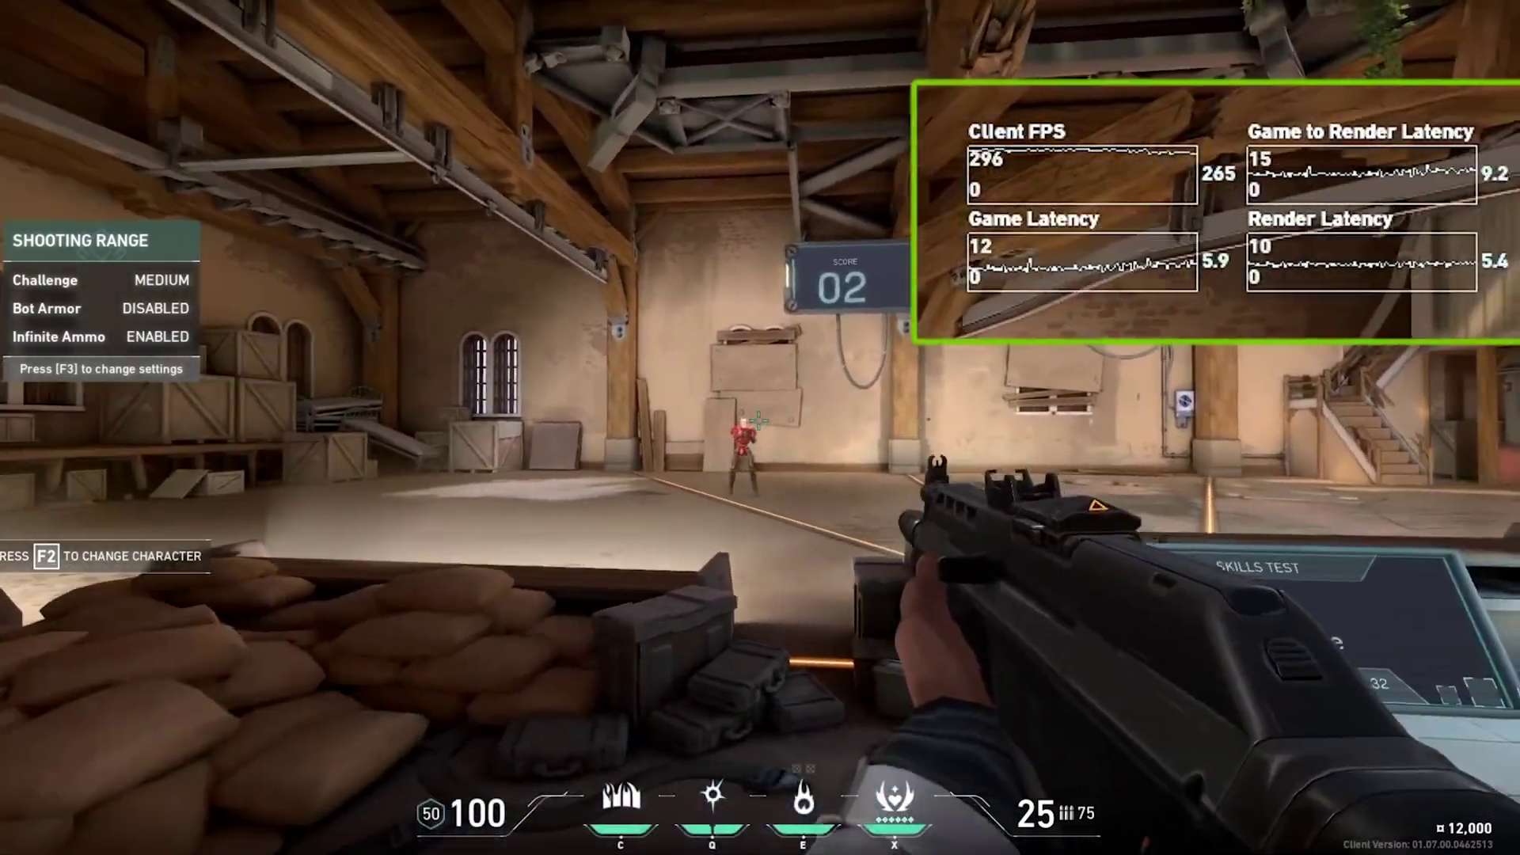
{"action": "left_click", "coordinate": [760, 428]}
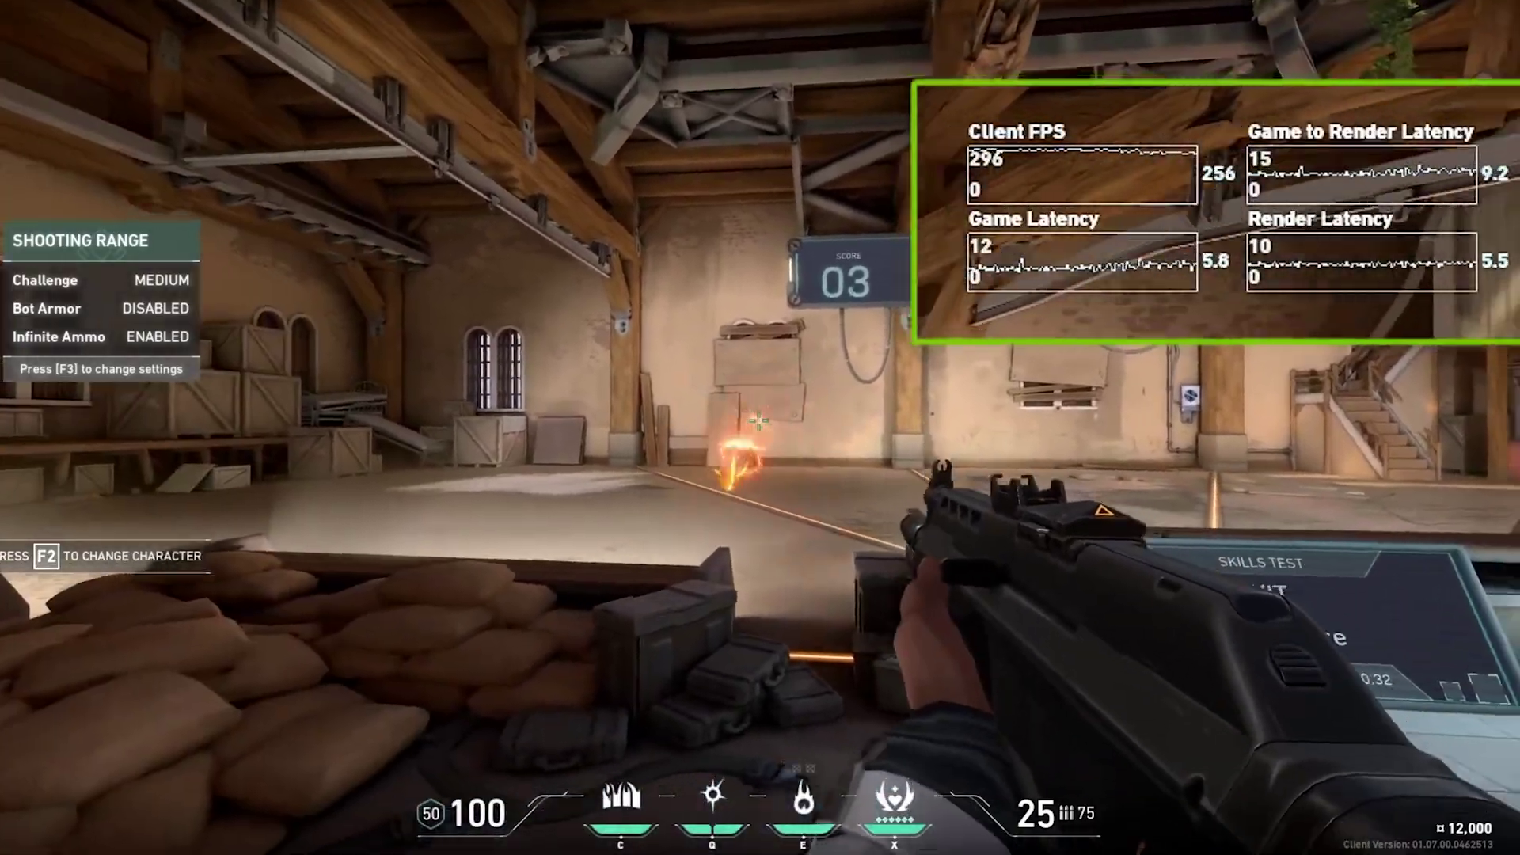